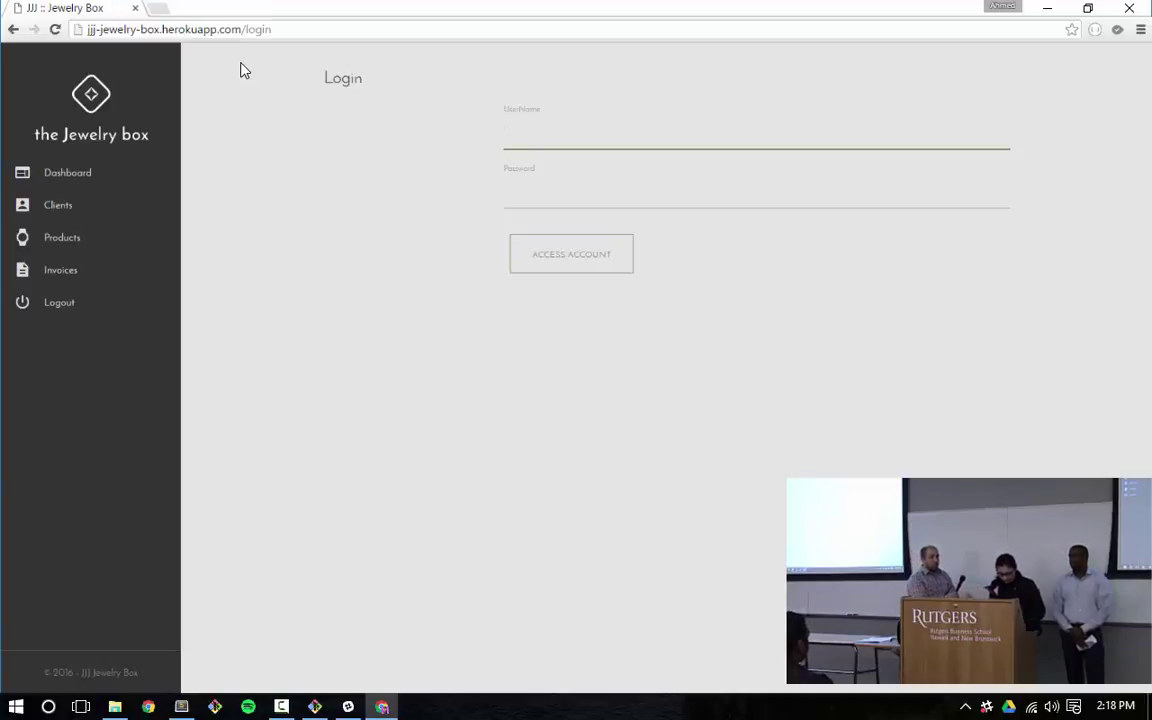
Sign in with the associate's username and password and dismiss Chrome's save-password prompt
text(jasmine)
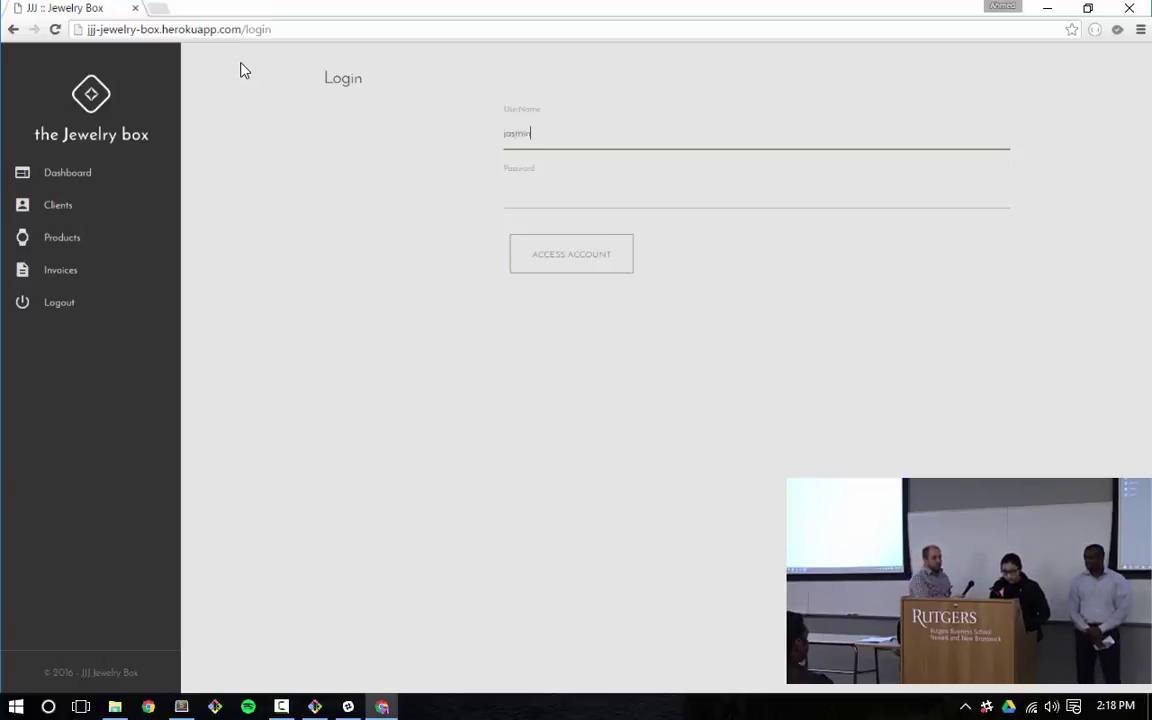
click(558, 212)
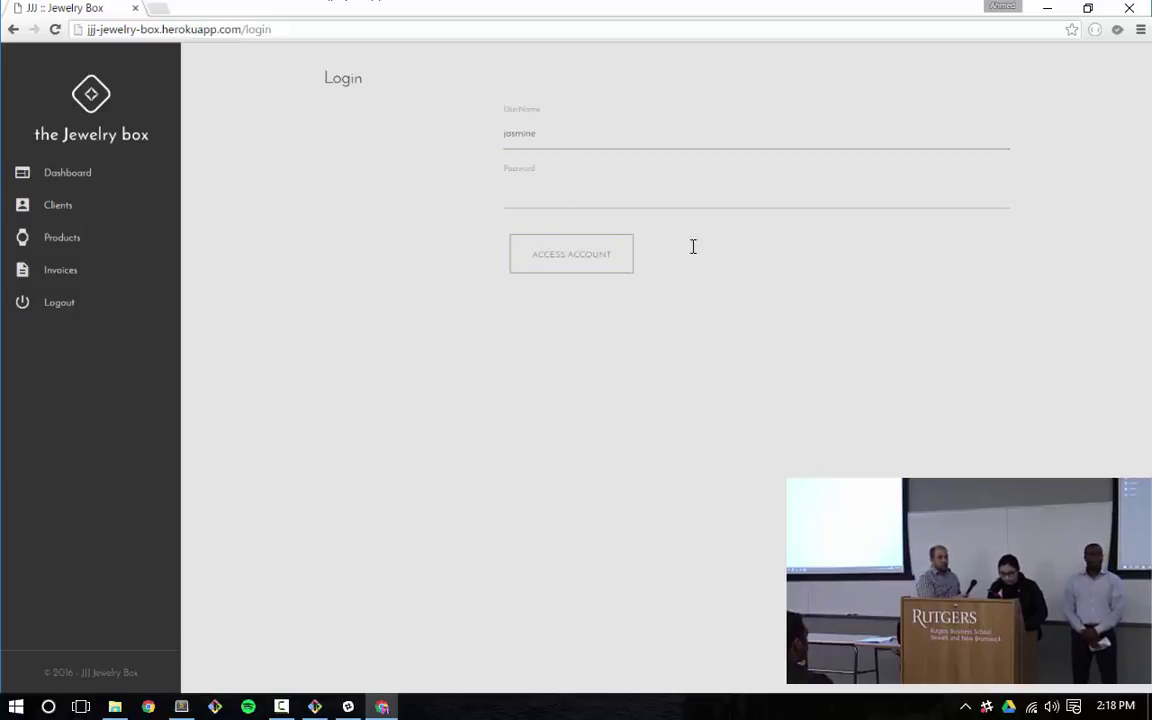
text(1234)
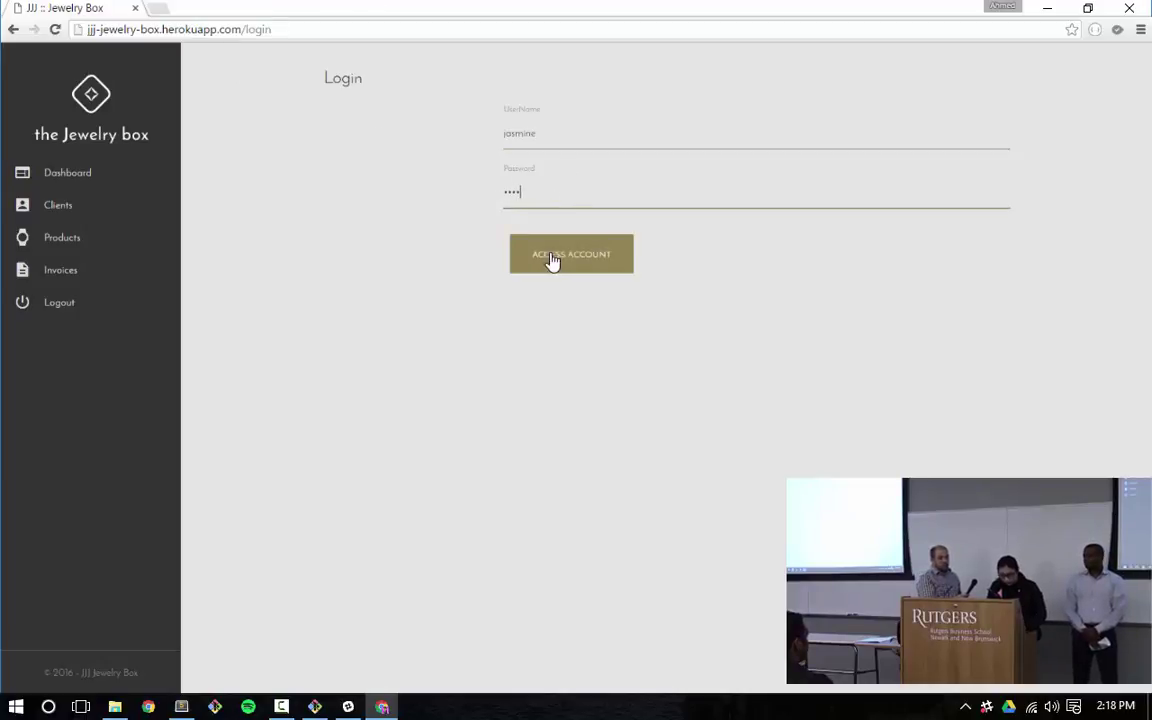
click(550, 240)
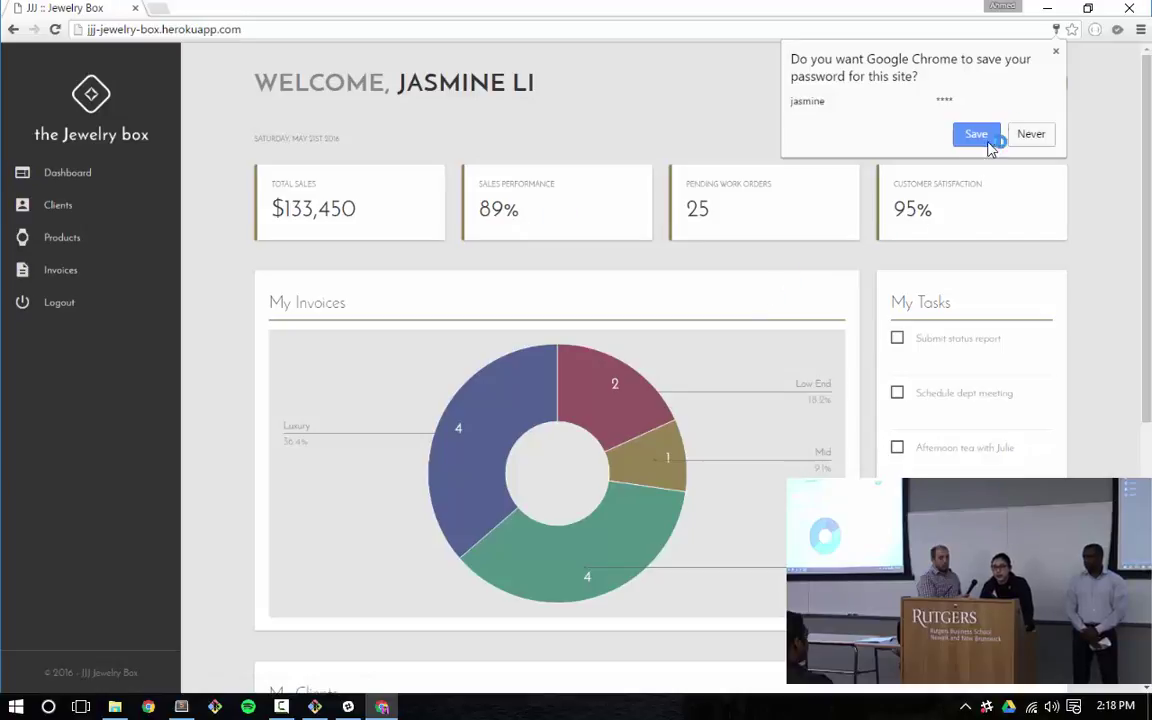
click(1055, 58)
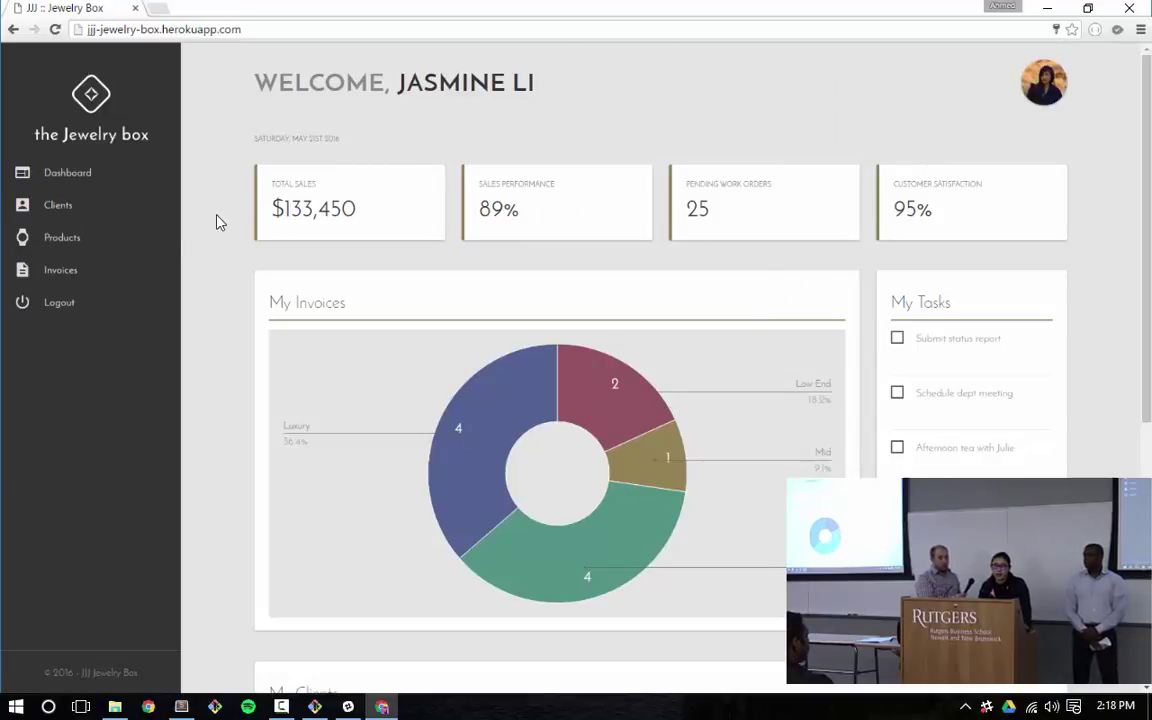
Expand Clients, Products and Invoices in the sidebar and go to the client list
click(80, 213)
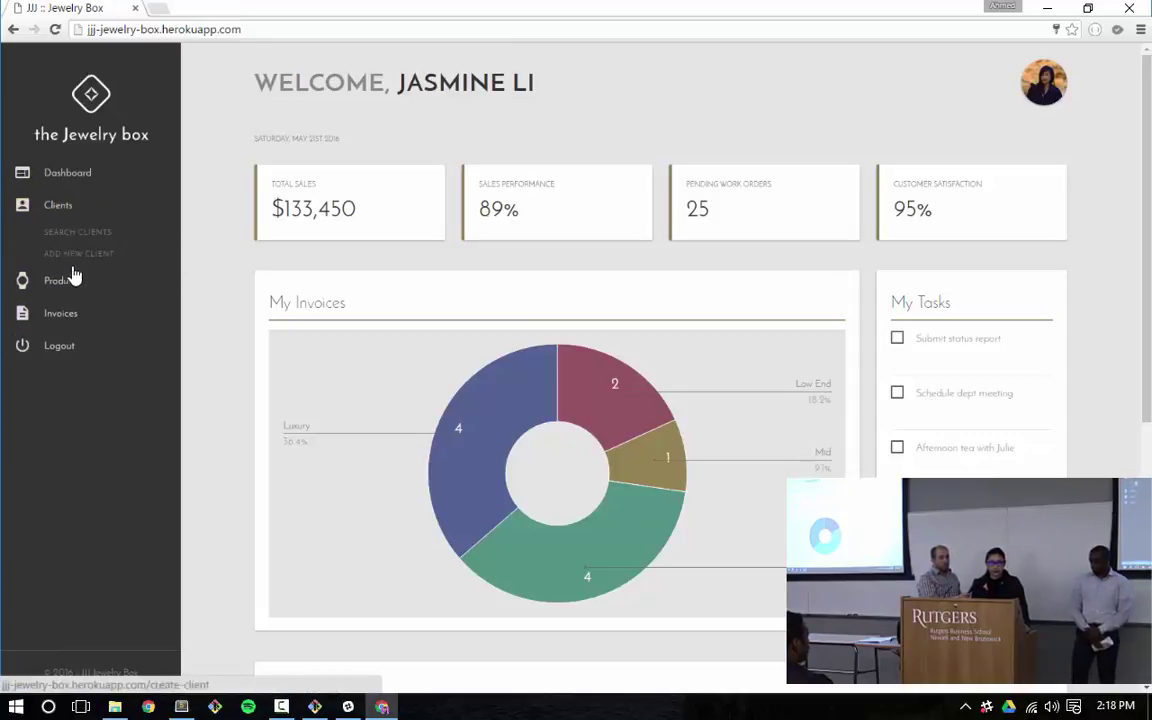
click(66, 283)
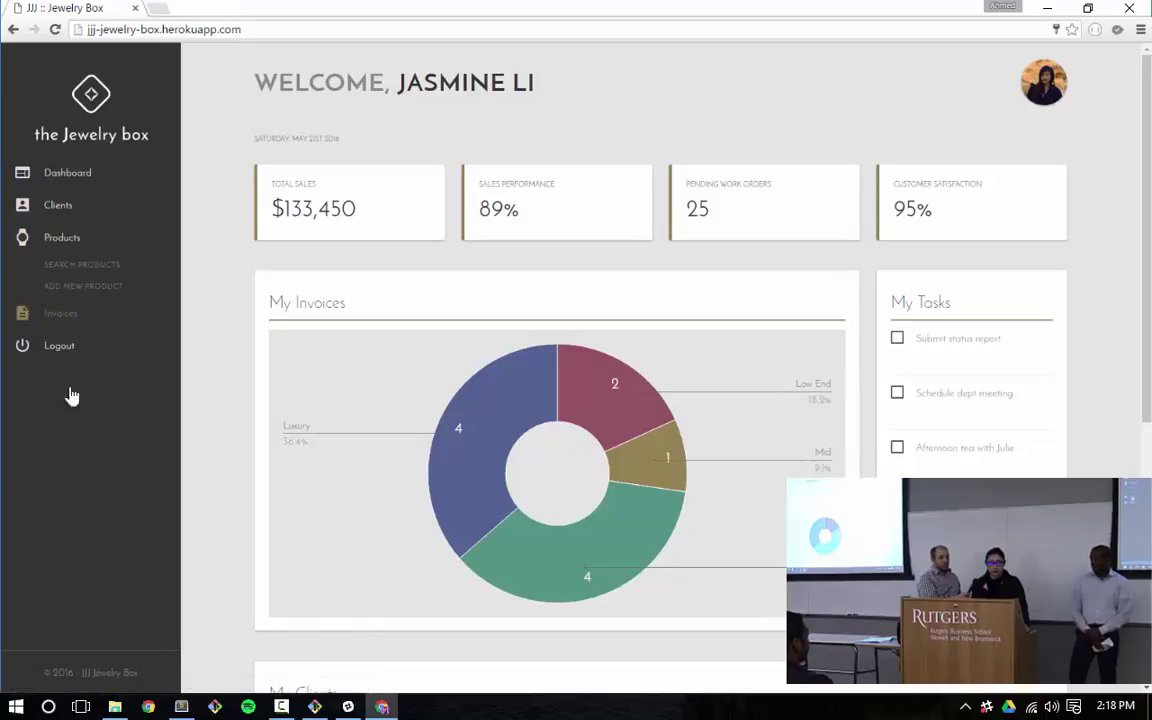
click(54, 316)
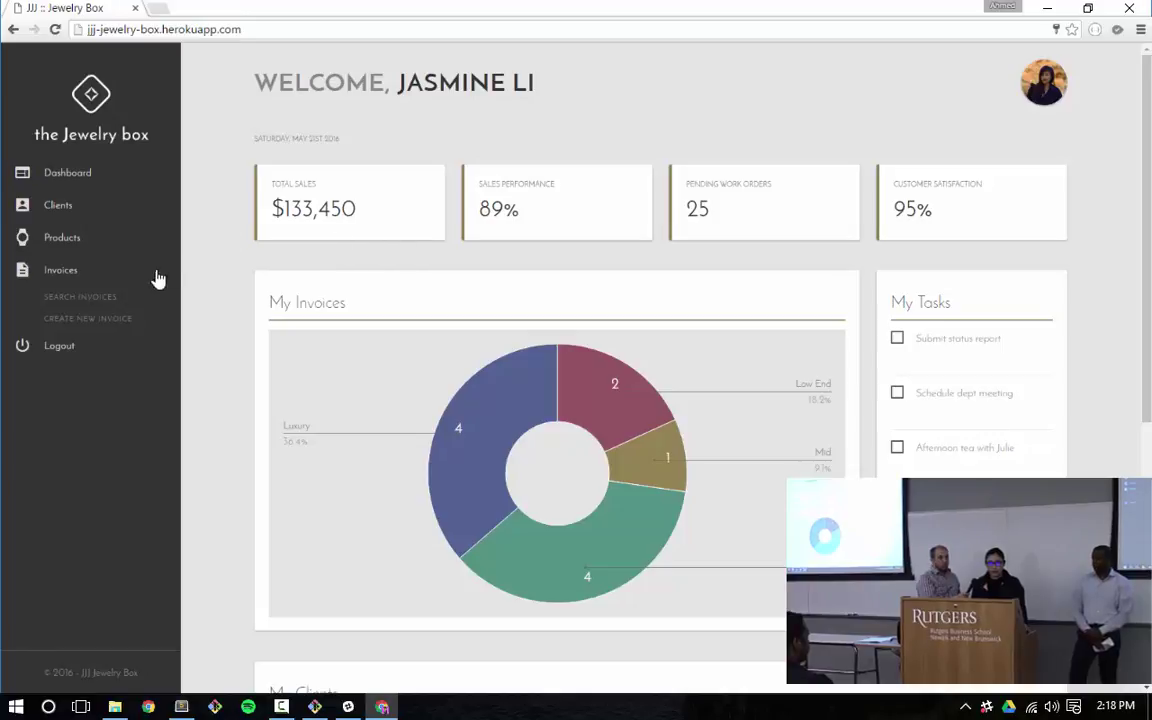
click(66, 205)
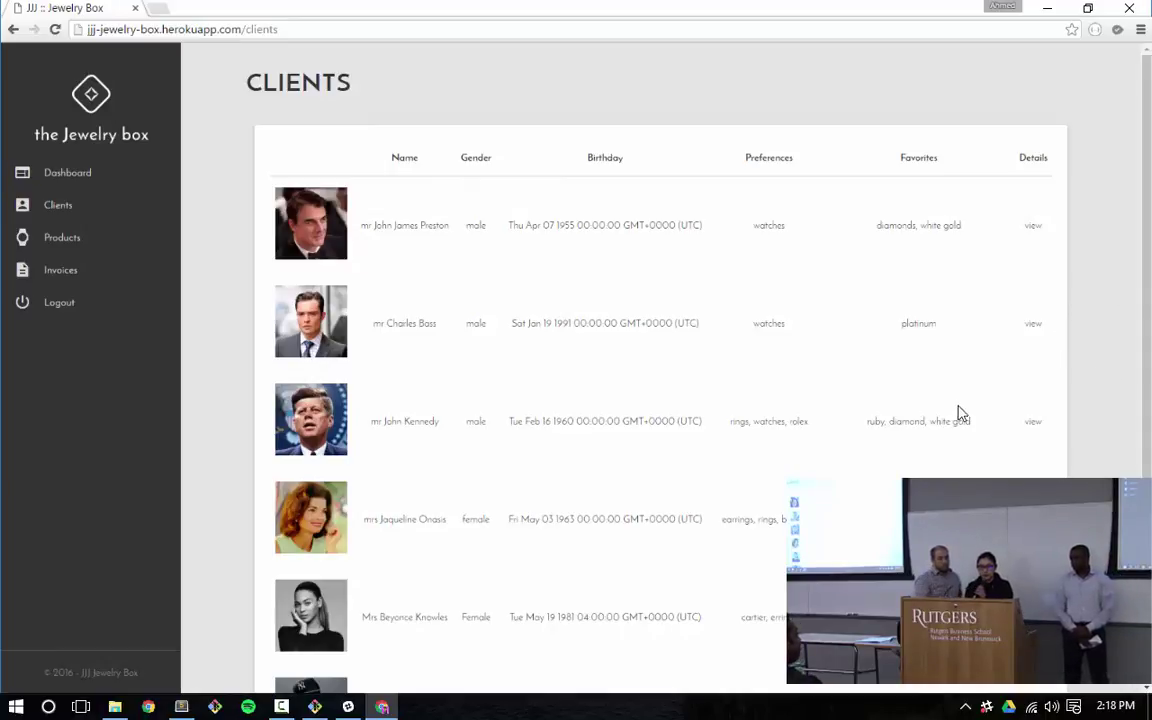
Expand the third client's nickname, birthstone, family member, anniversary and employee details
click(1032, 423)
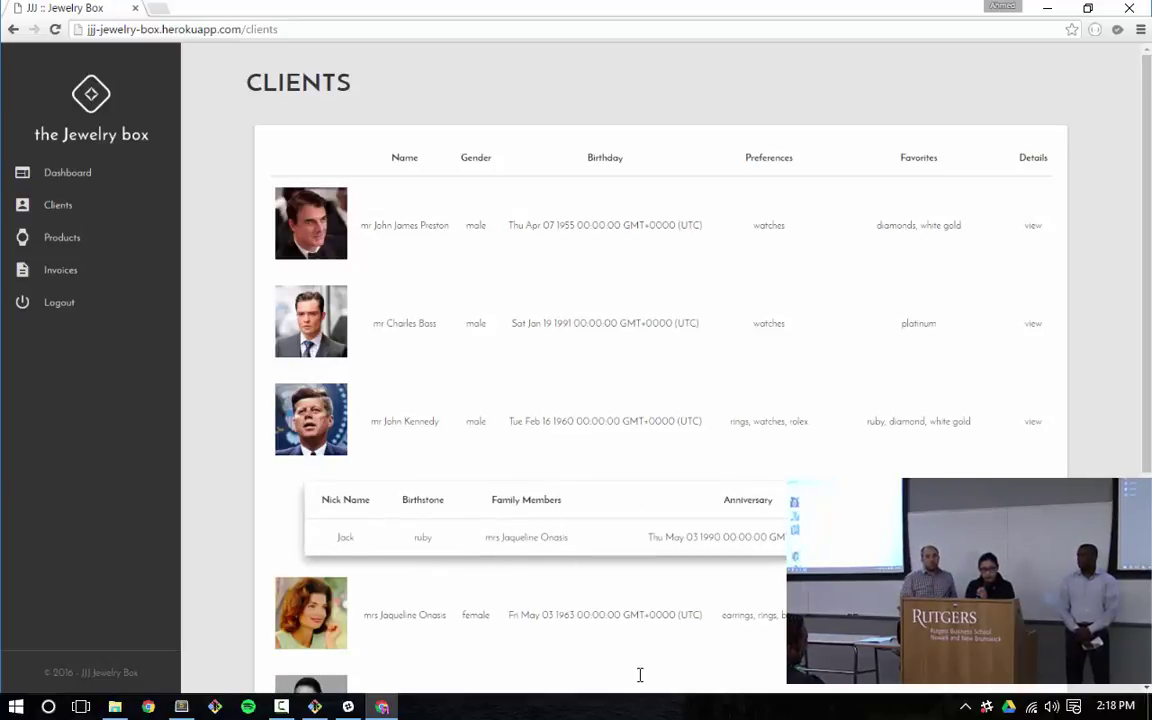
drag(520, 537, 564, 528)
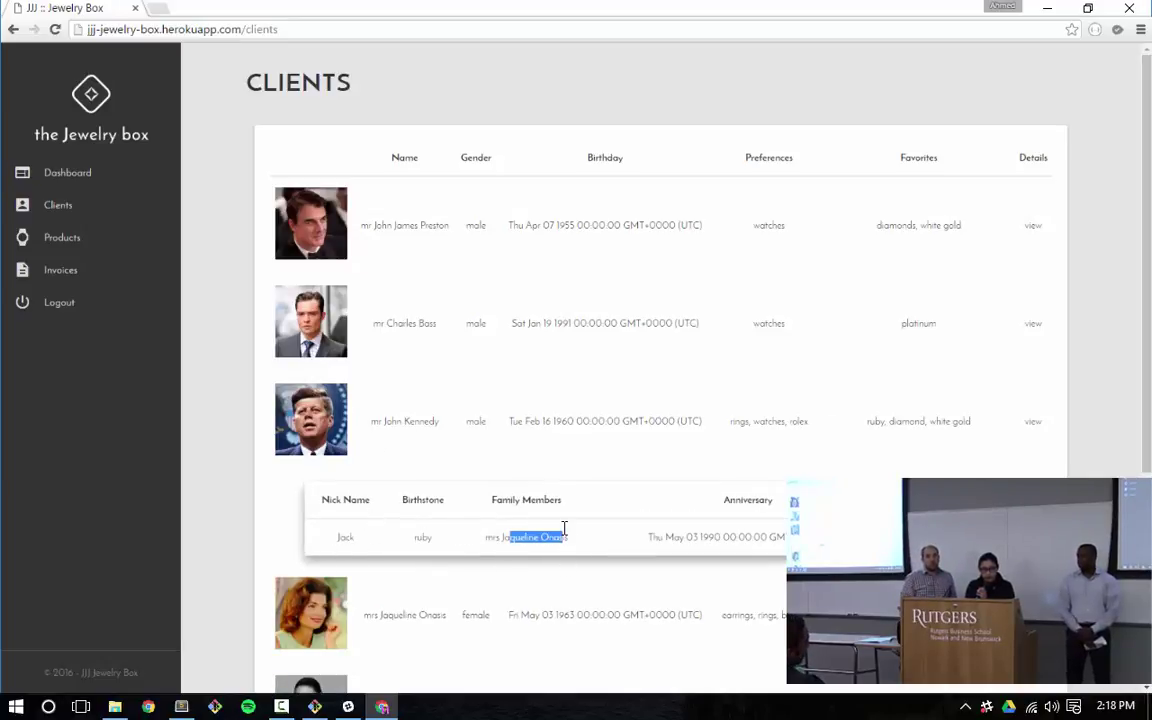
click(704, 514)
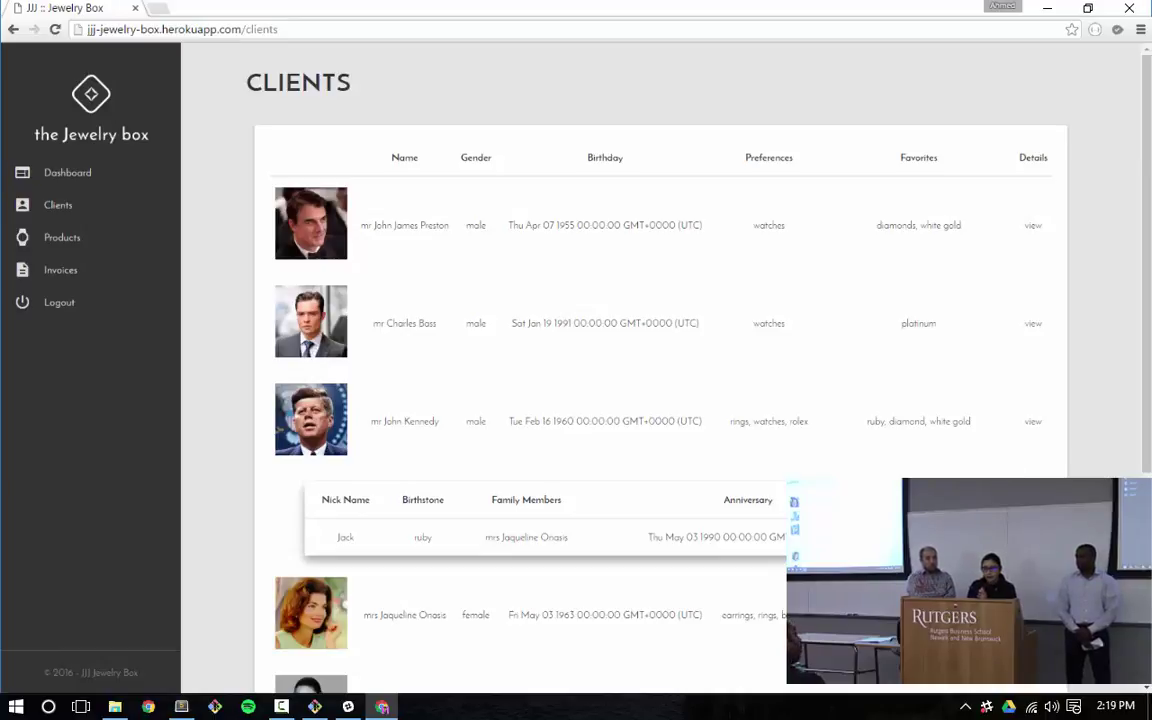
scroll(660, 370, down, 3)
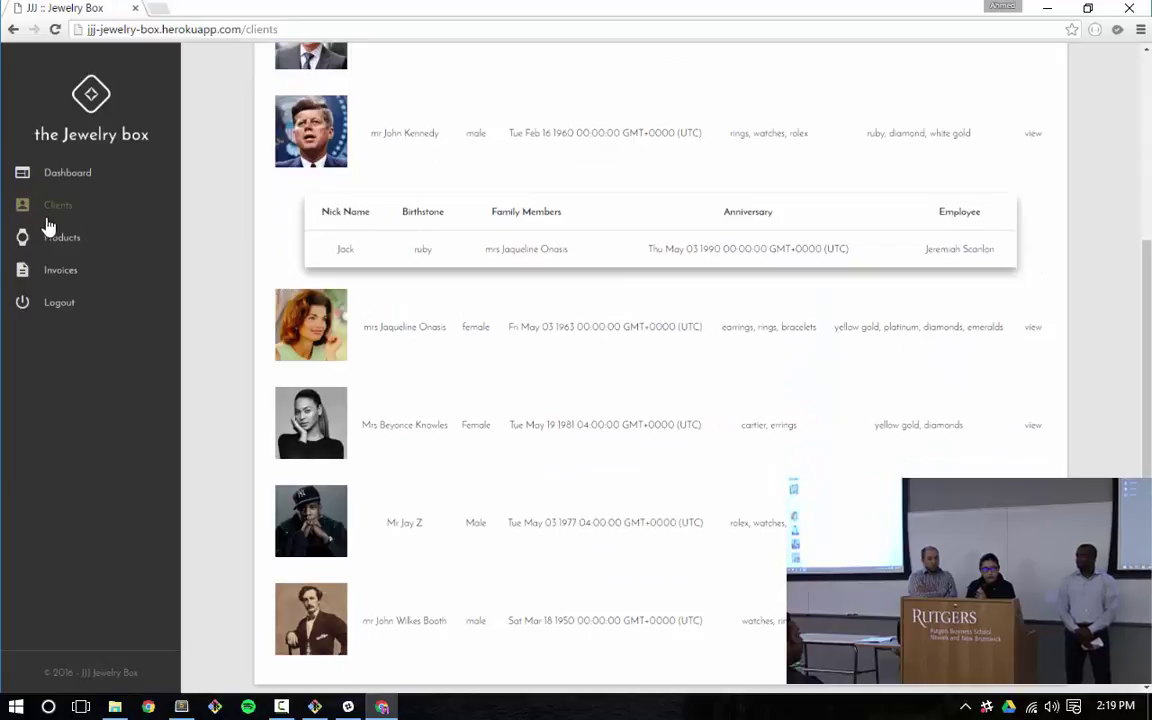
click(80, 206)
Open Add New Client and try the Gender and Family Member dropdowns, keeping Male
click(104, 256)
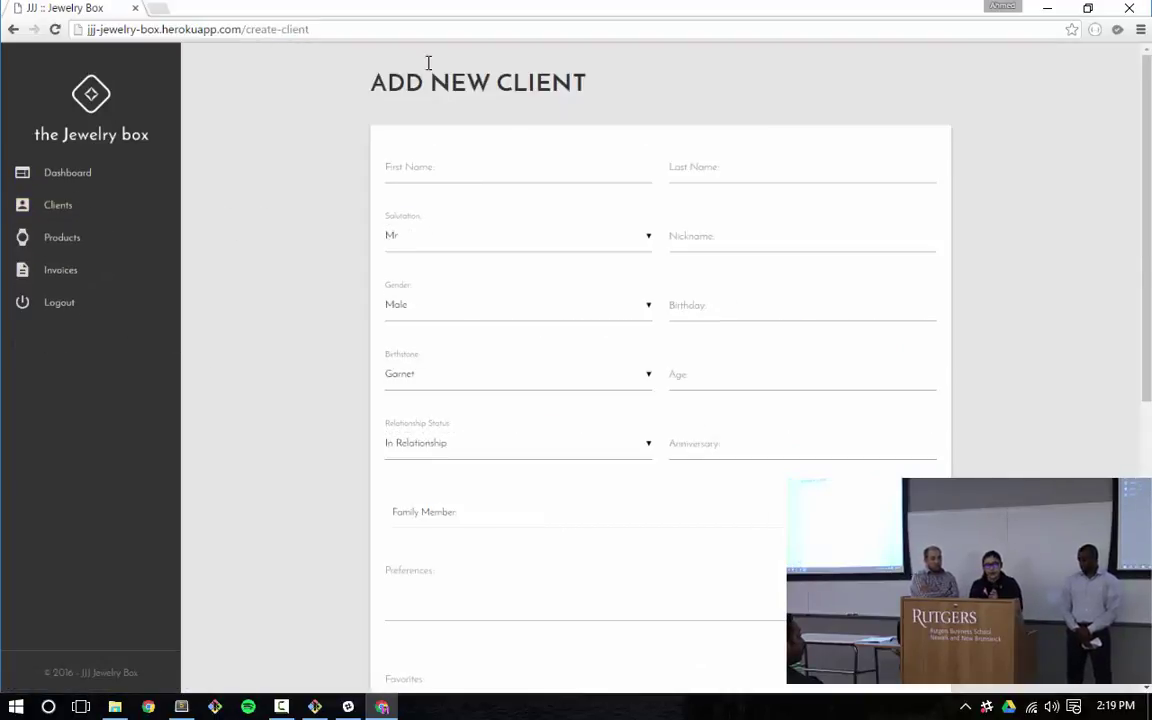
click(486, 178)
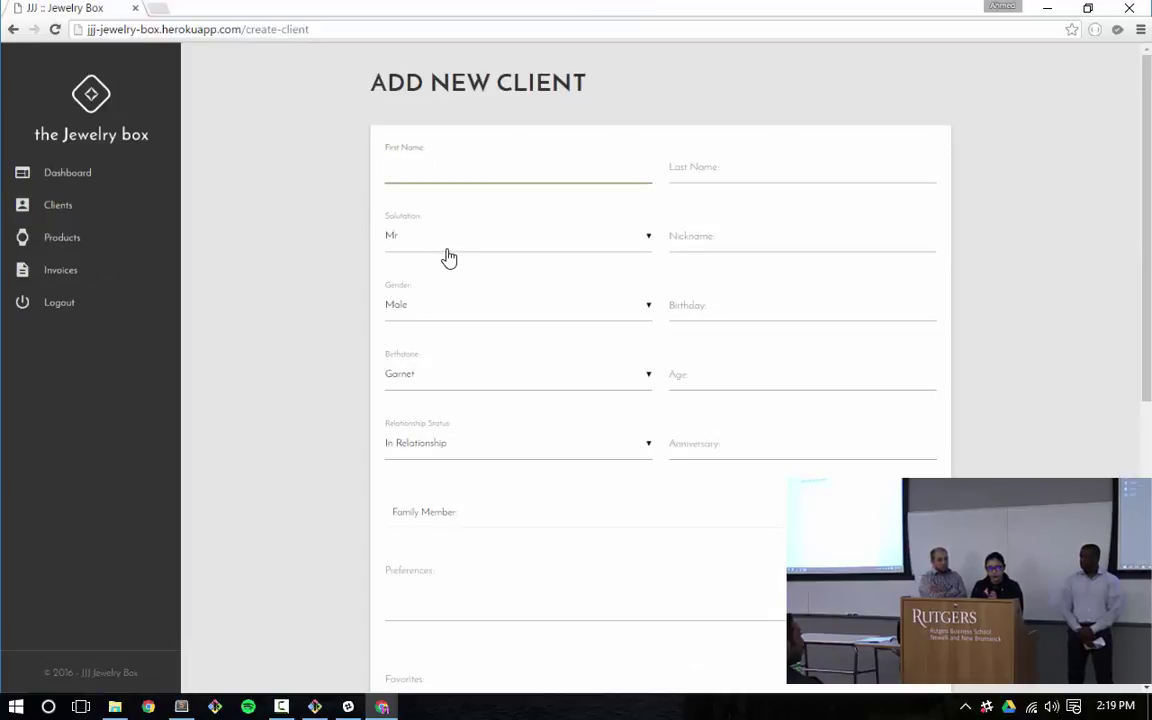
click(432, 310)
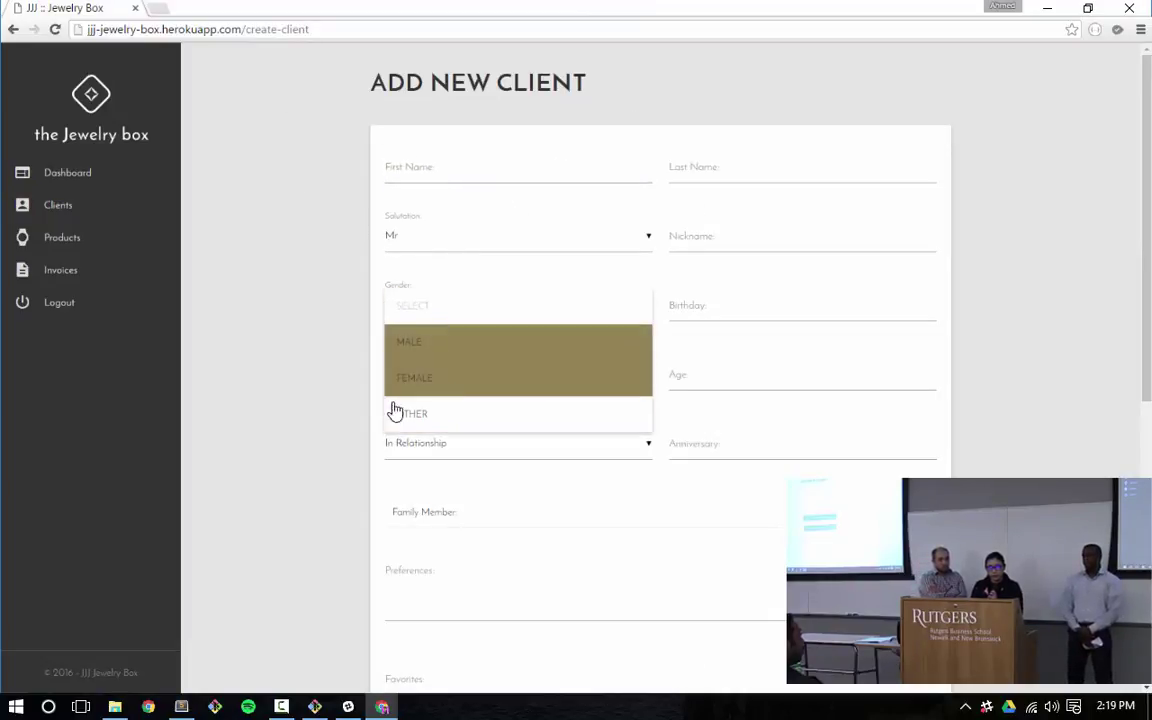
click(301, 424)
click(540, 511)
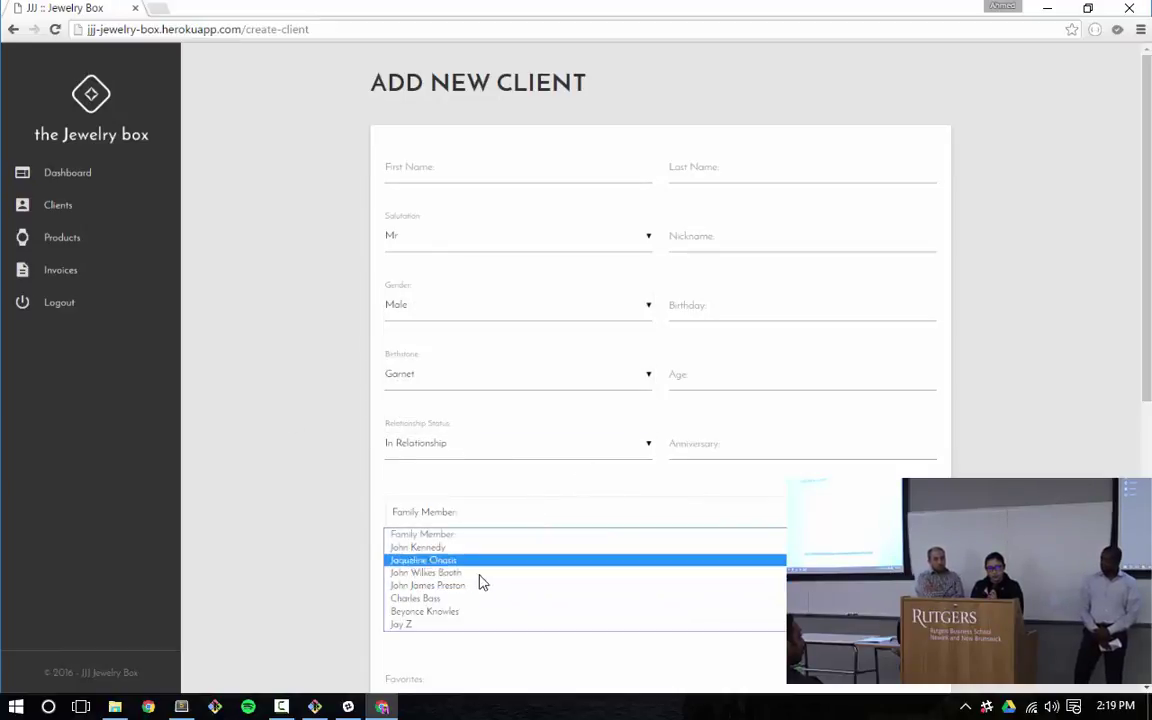
click(314, 540)
scroll(314, 540, down, 5)
scroll(702, 334, up, 4)
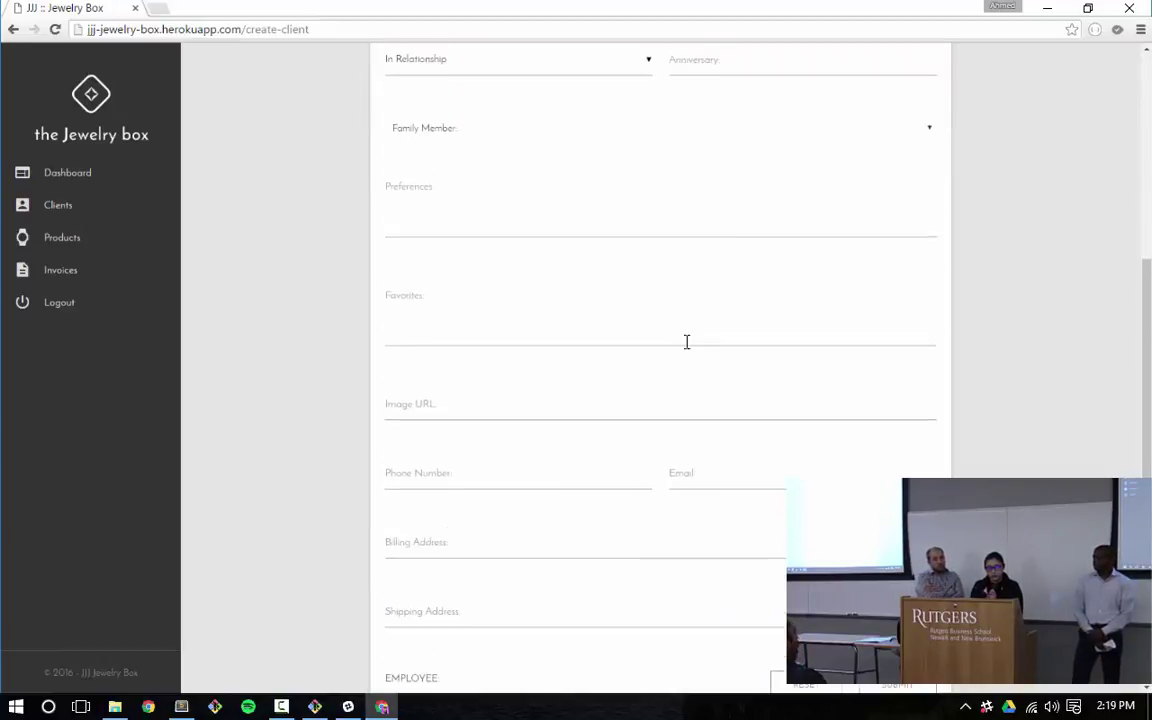
Browse the Anniversary date picker's year list, then close it without choosing a date
click(729, 281)
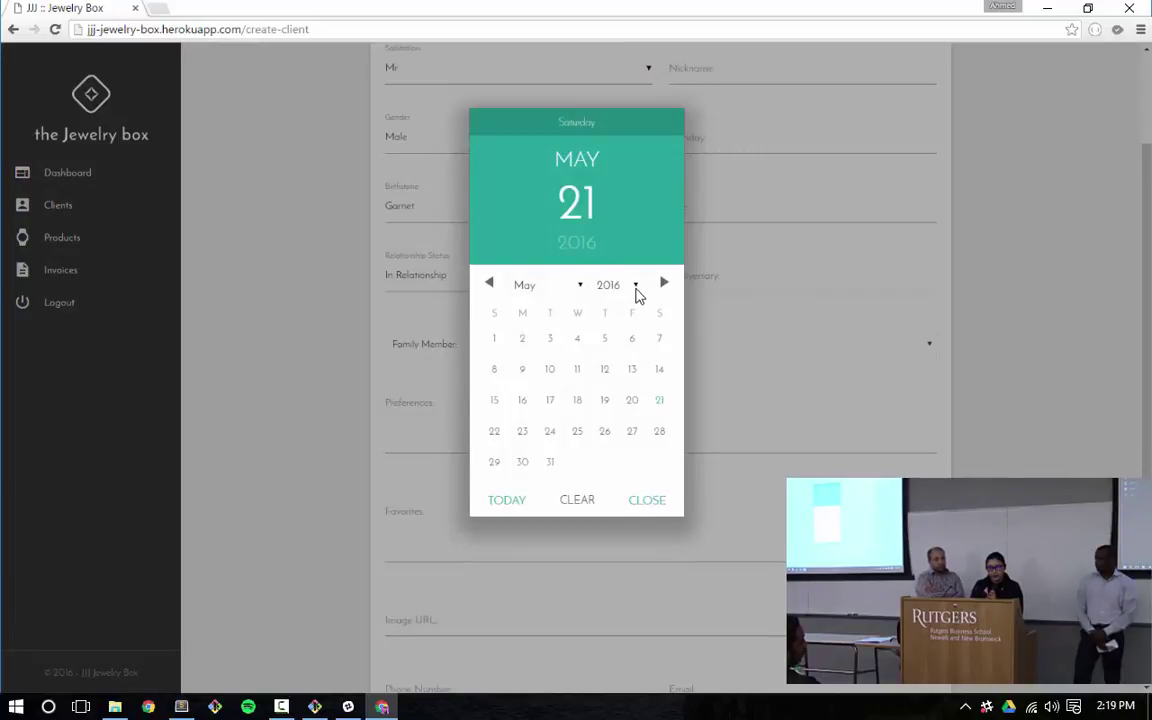
click(614, 285)
scroll(700, 400, up, 9)
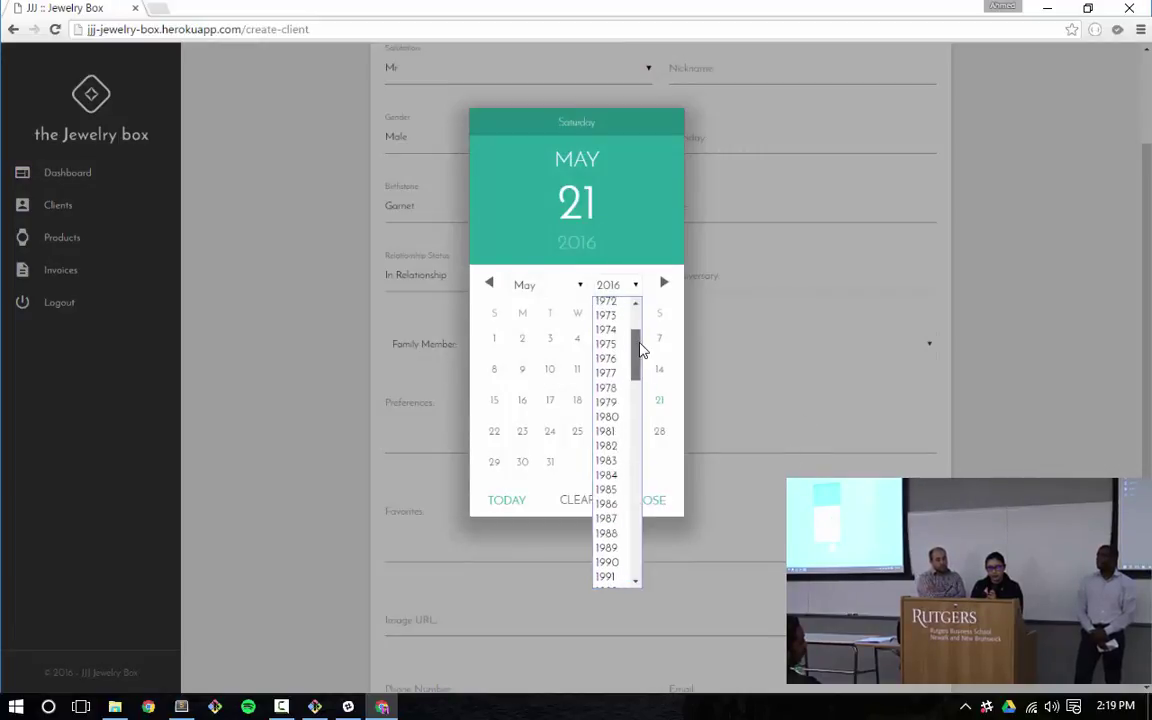
click(780, 360)
scroll(779, 365, down, 4)
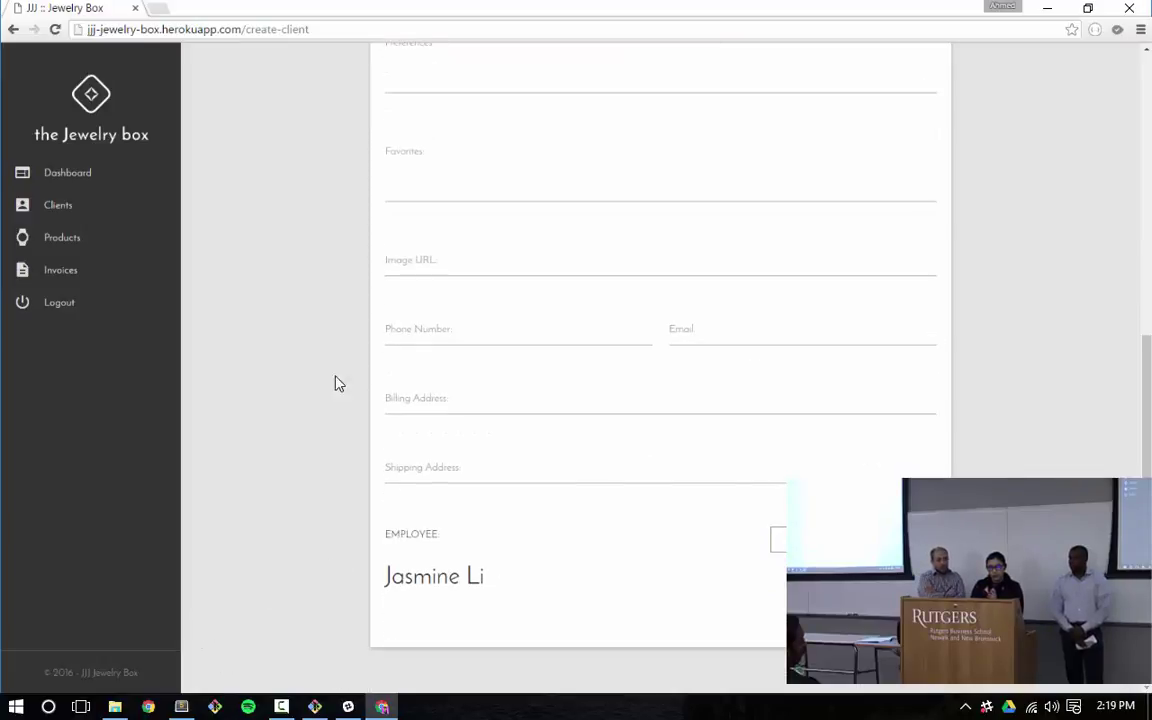
scroll(373, 390, up, 5)
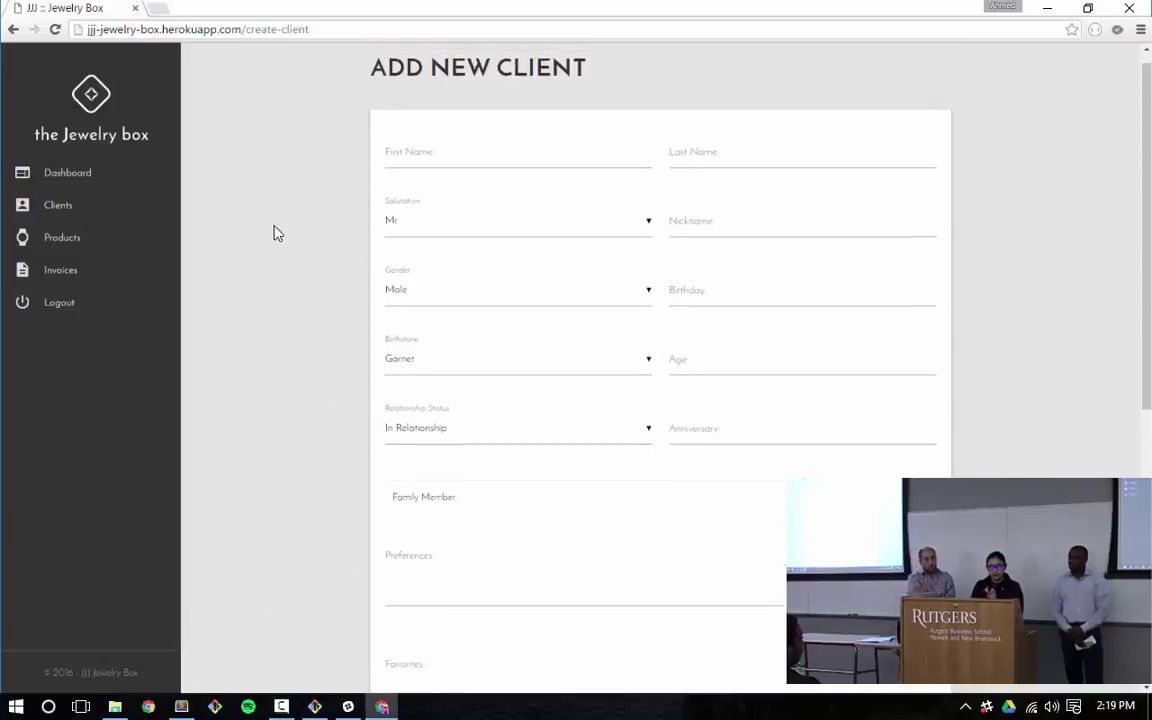
click(72, 240)
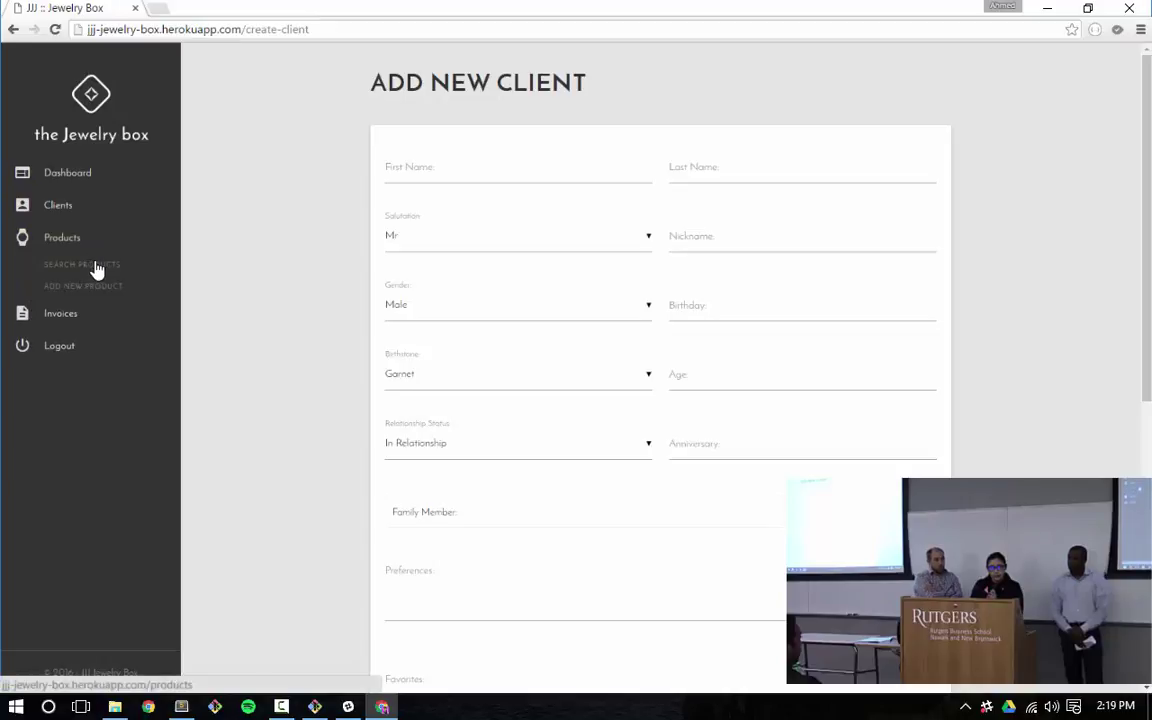
Go to Products and expand the Cartier Panthere de Cartier ring's description, materials and serial number
click(97, 266)
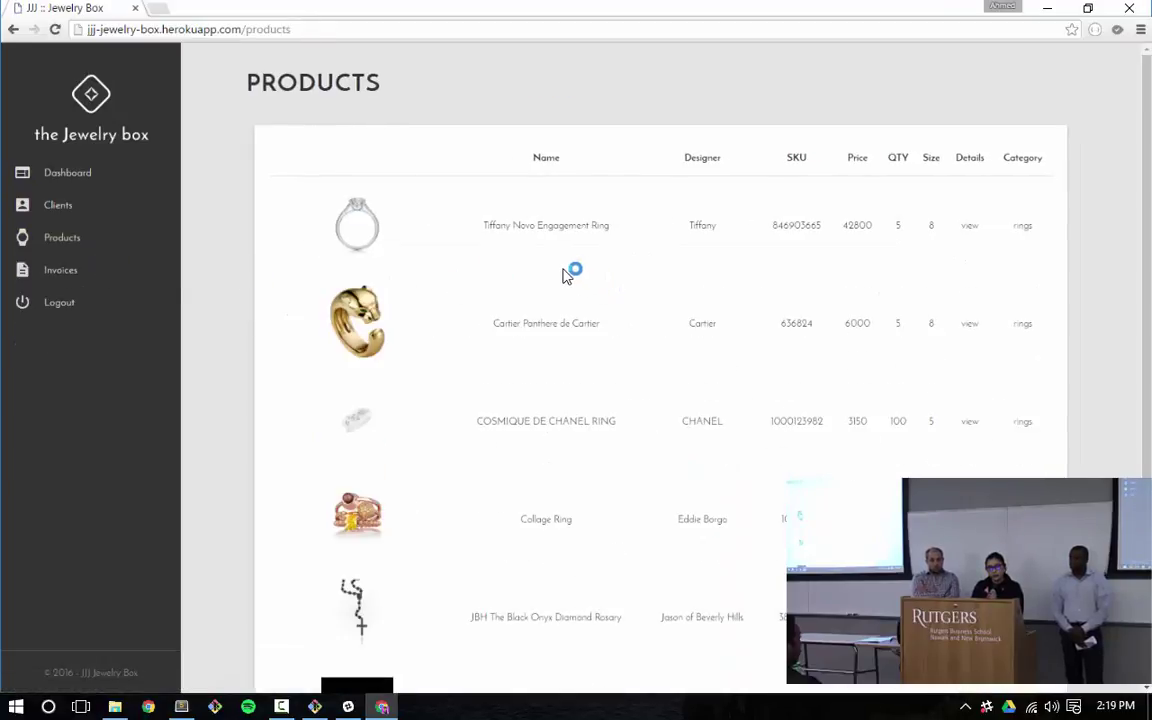
scroll(540, 398, down, 2)
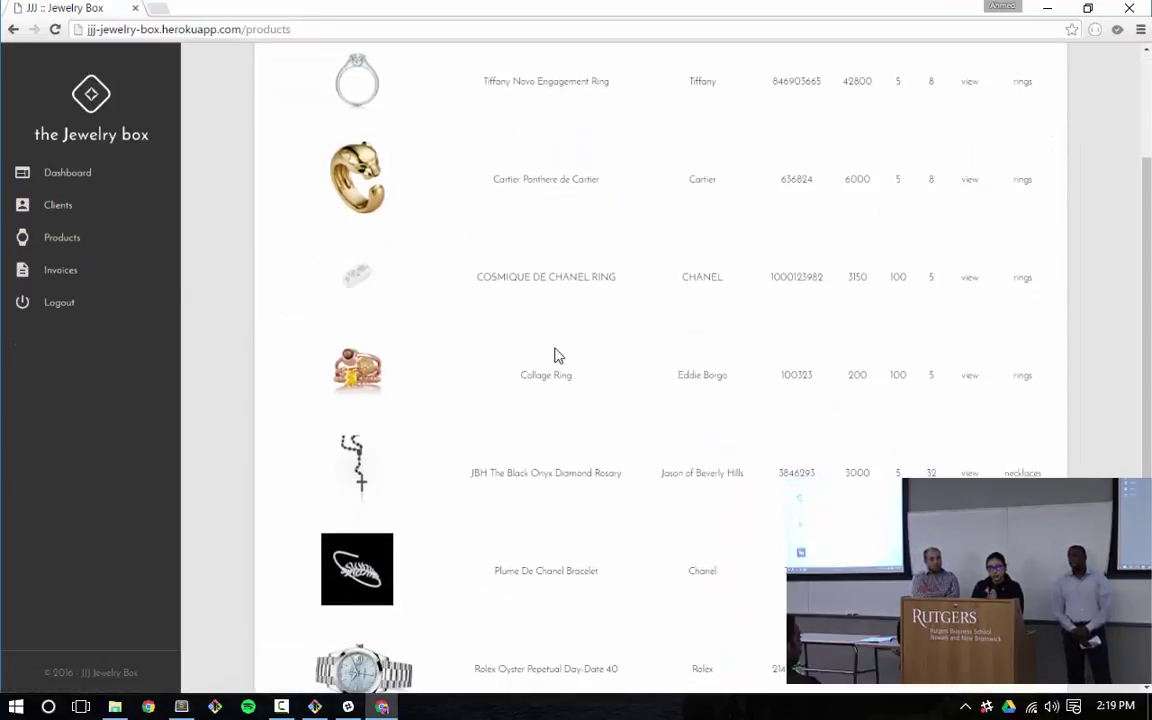
click(968, 182)
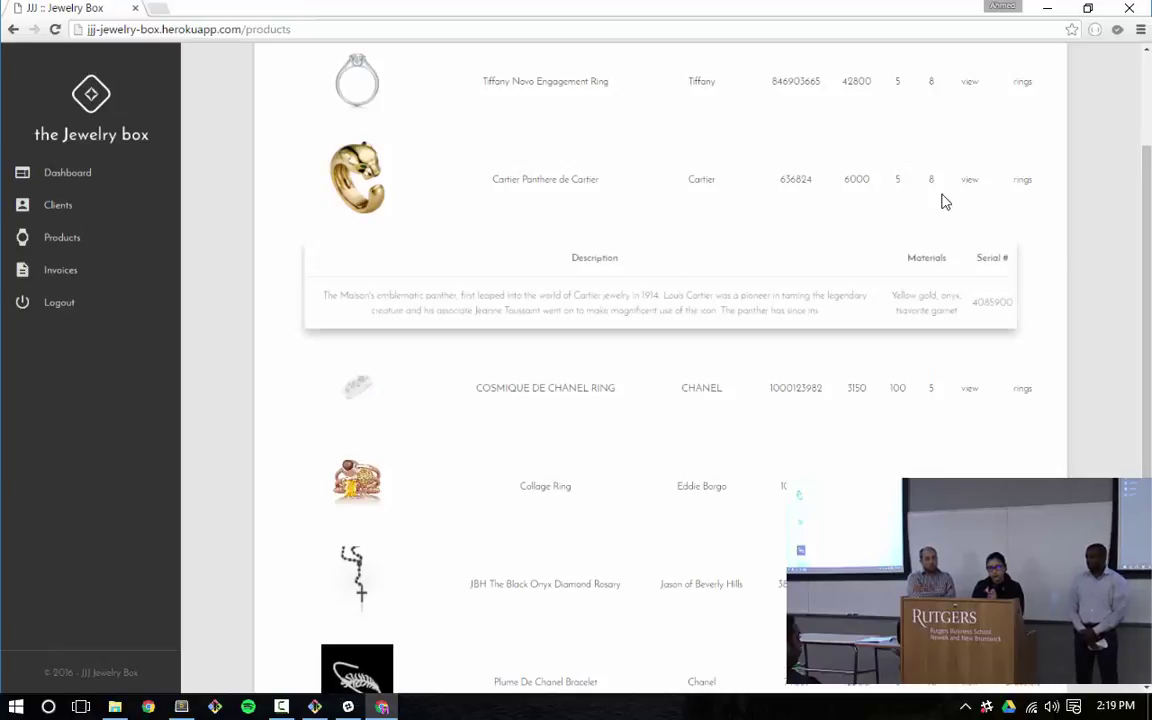
scroll(707, 216, down, 2)
scroll(707, 211, up, 3)
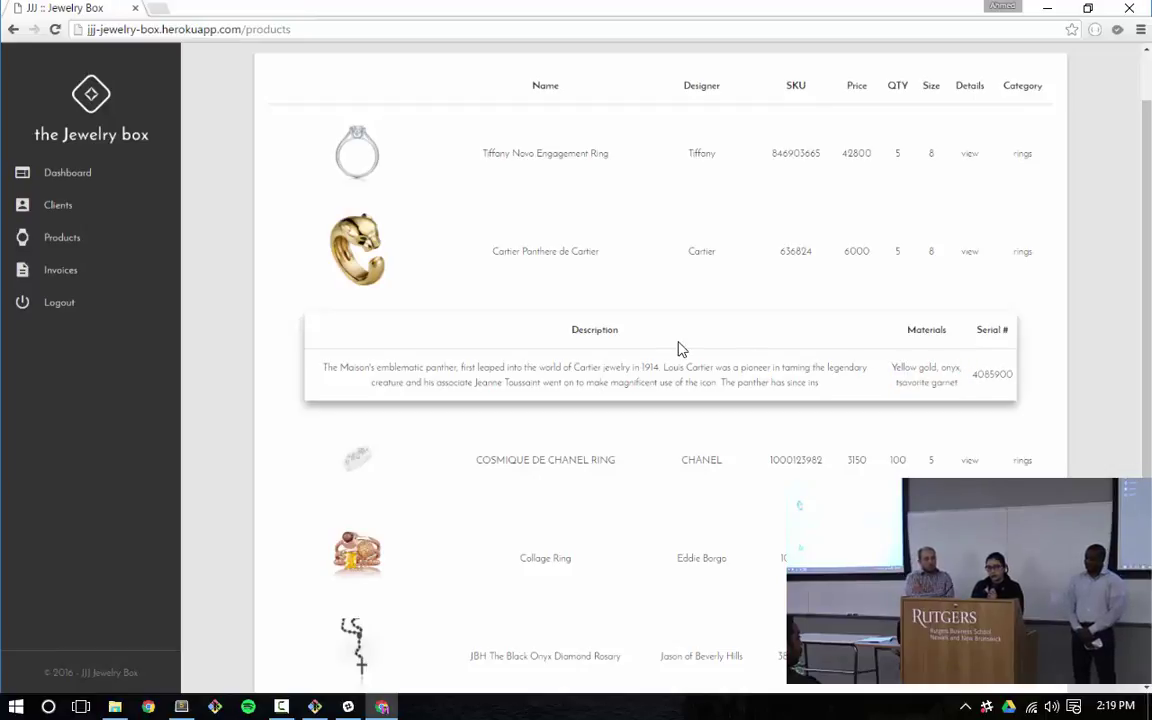
drag(670, 363, 195, 283)
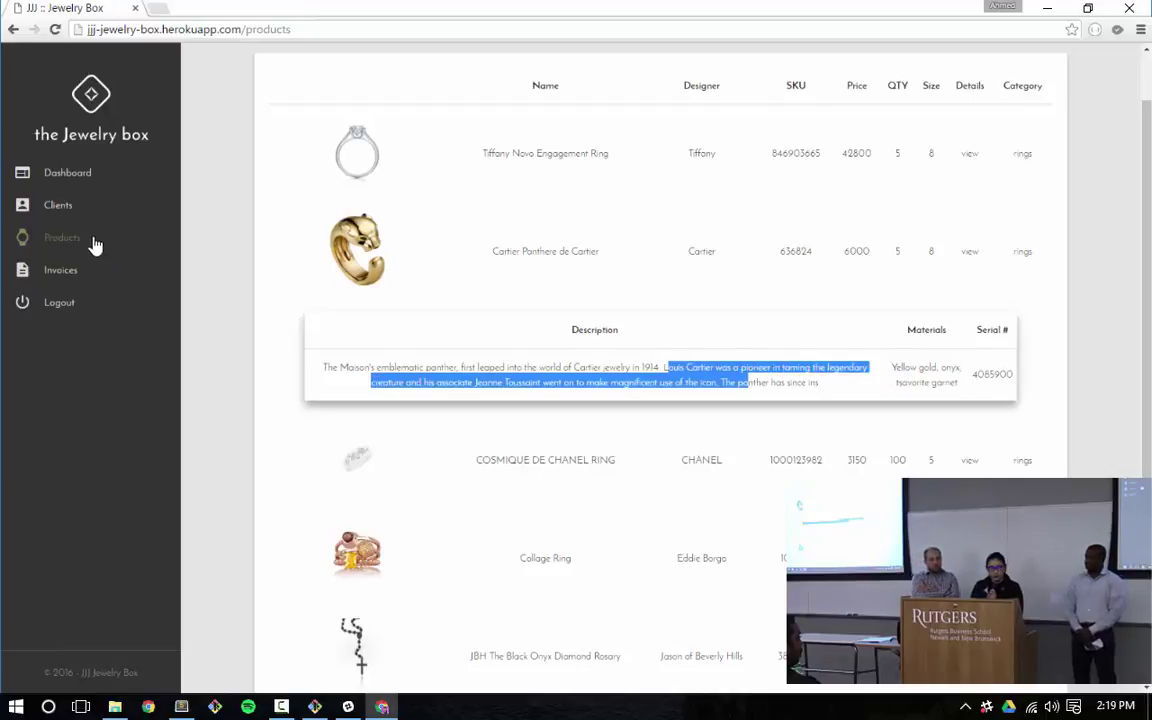
Open a blank Add New Product form with Product Category set to rings
click(81, 306)
click(86, 288)
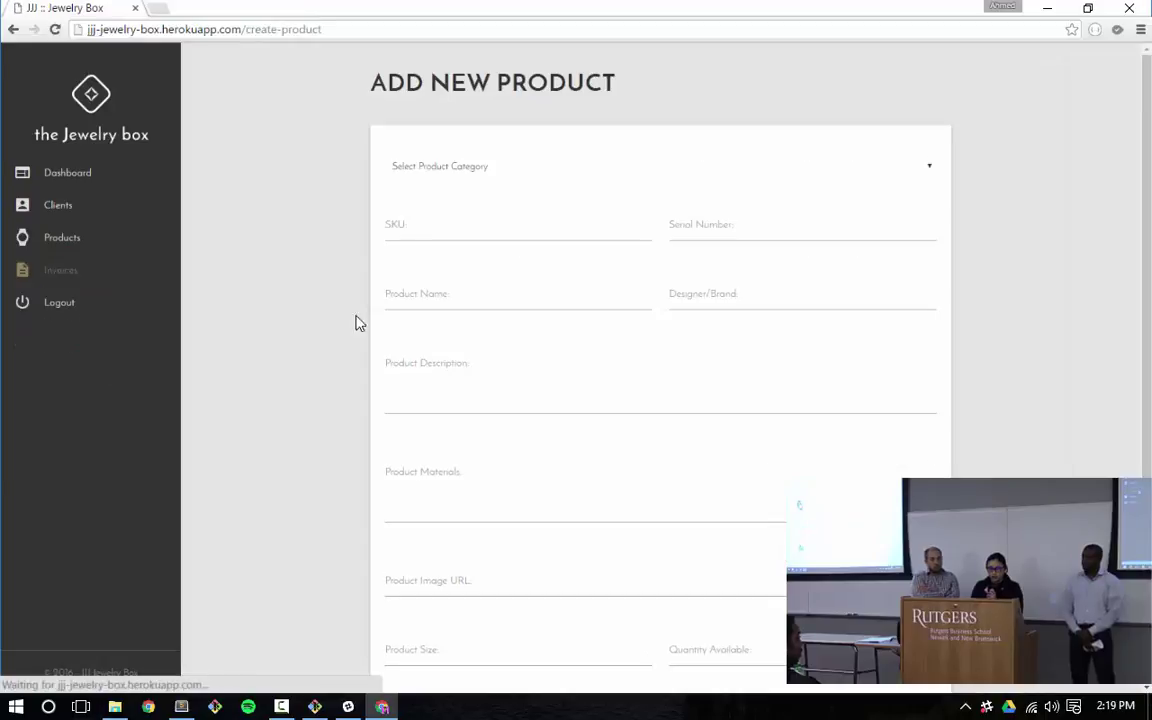
click(650, 172)
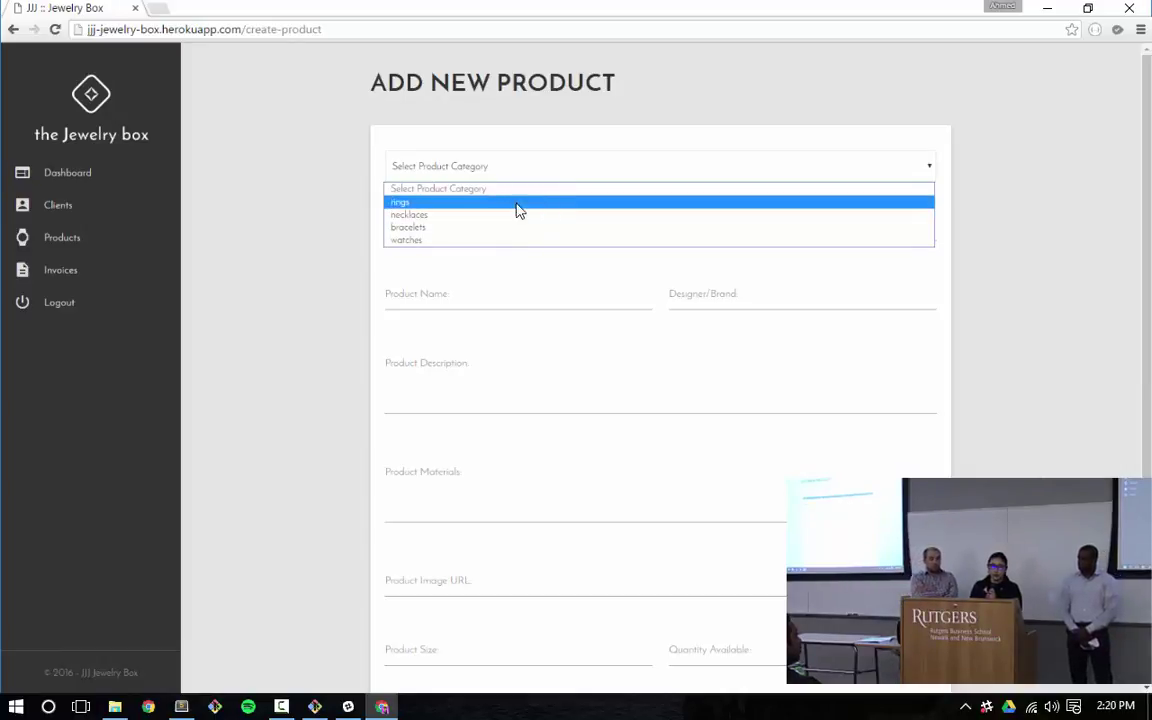
click(459, 206)
click(470, 169)
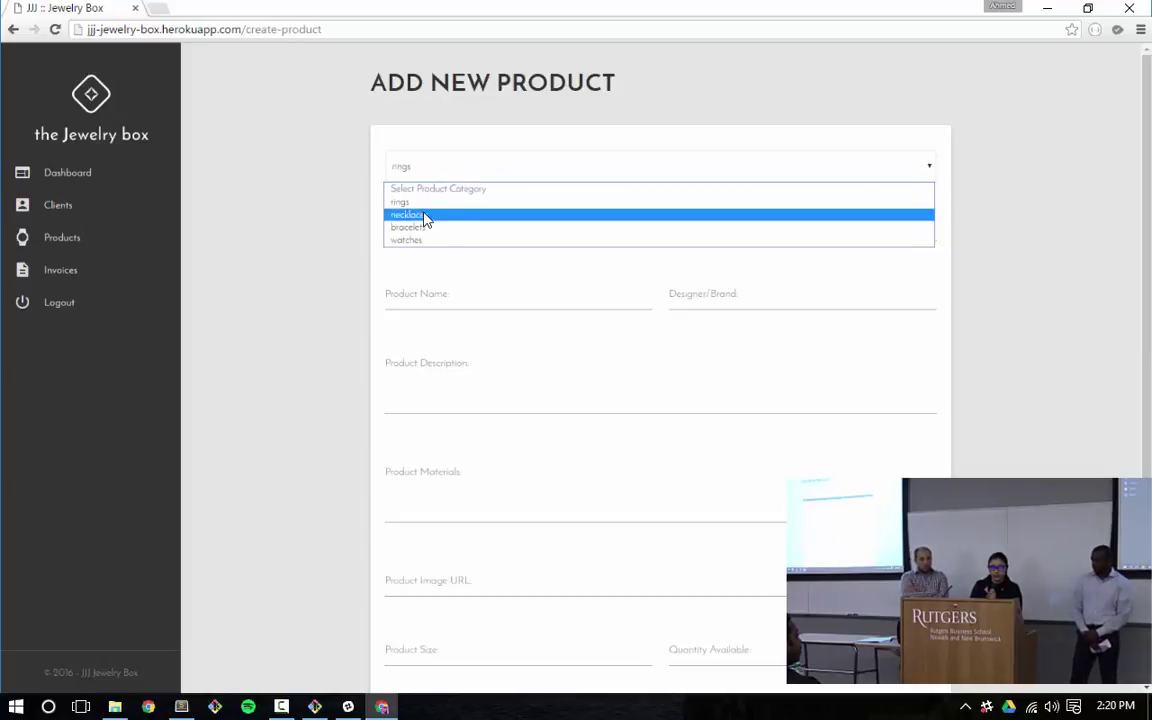
click(571, 300)
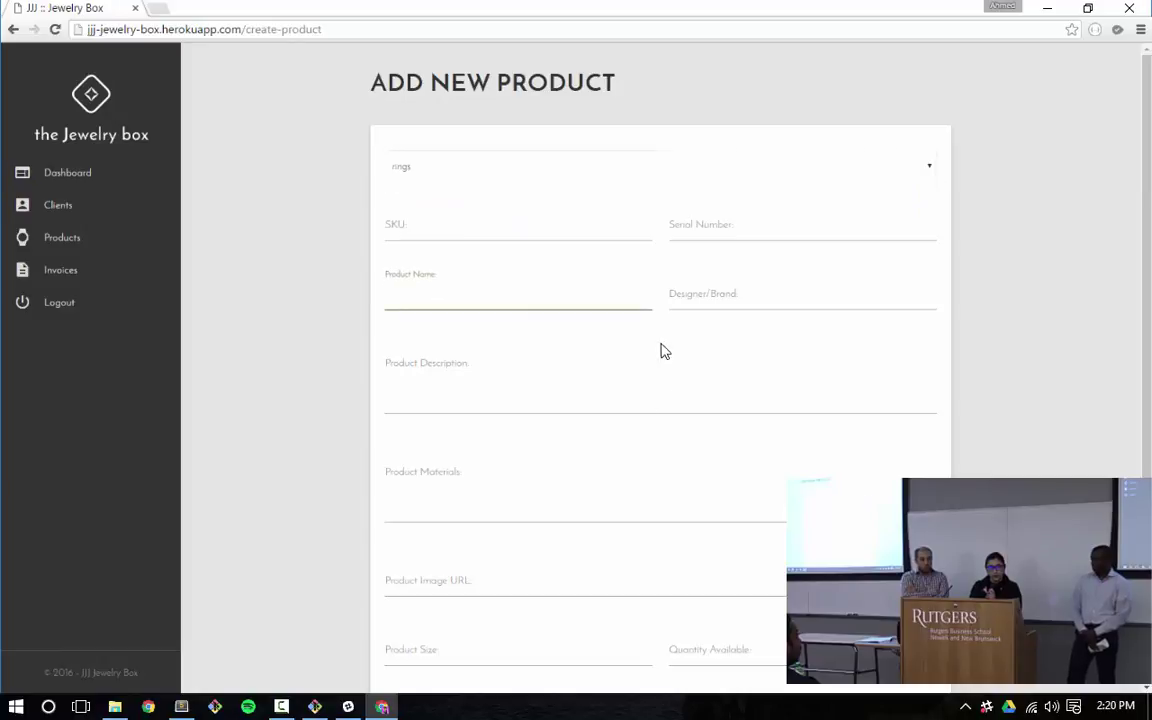
Step through the description, materials and image URL fields, leaving them empty
click(645, 390)
click(621, 490)
scroll(700, 460, down, 2)
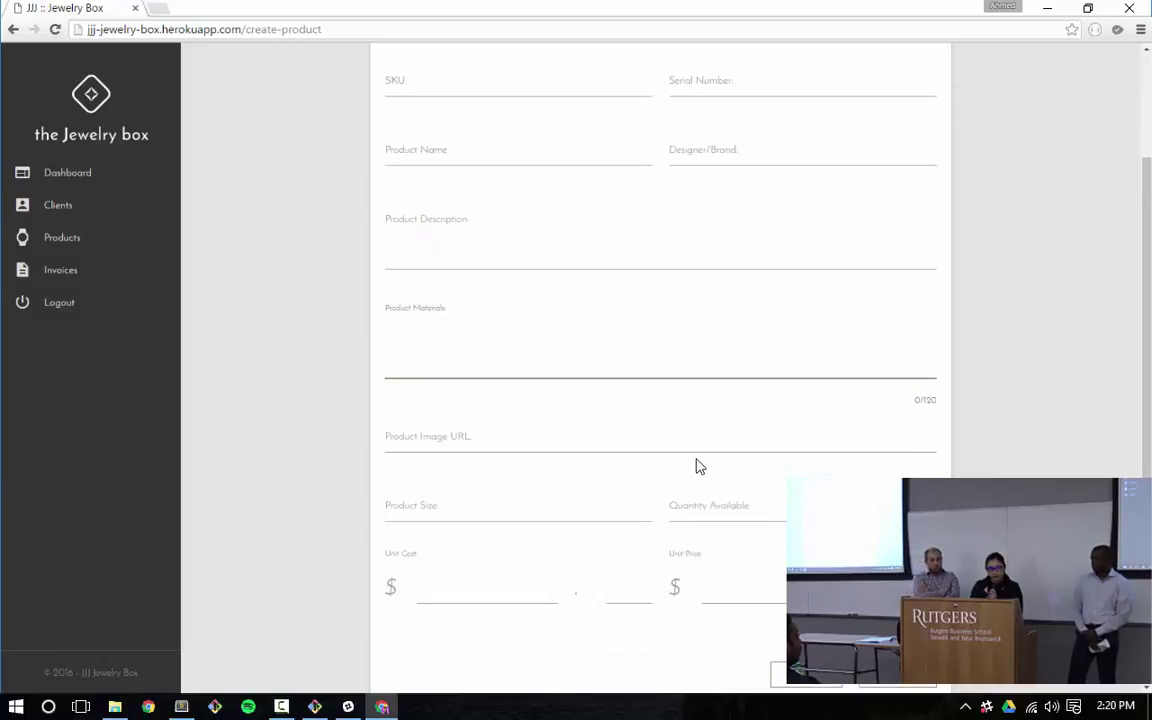
click(637, 420)
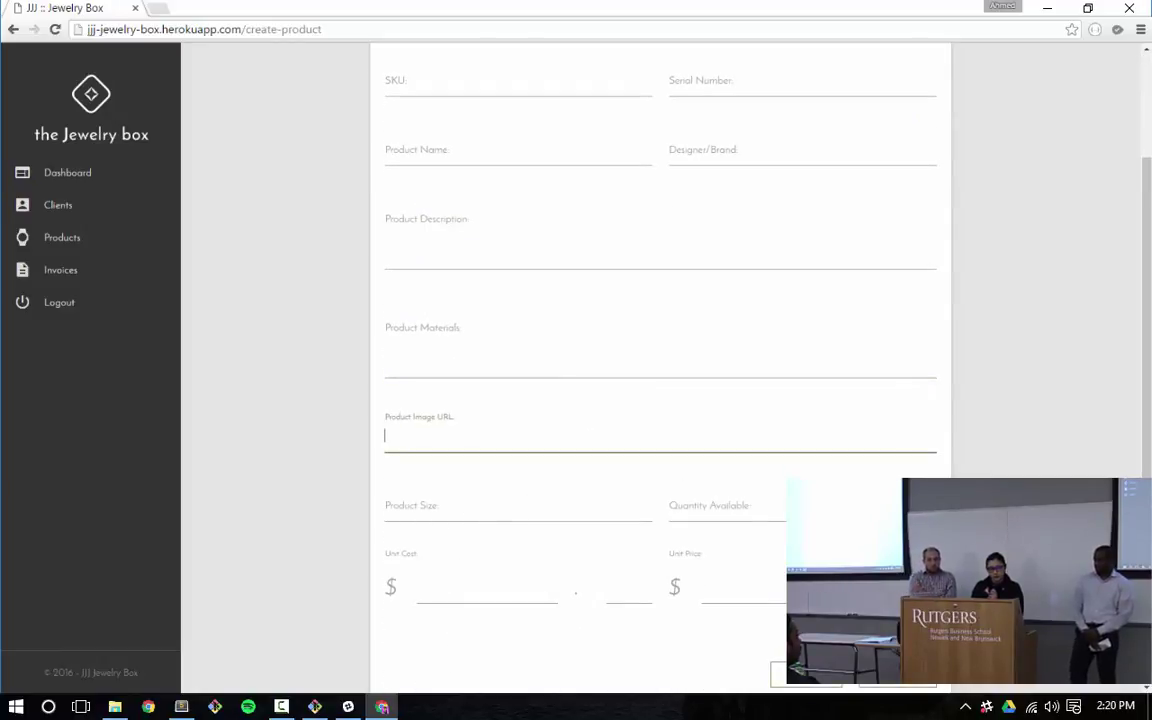
click(458, 571)
scroll(740, 490, down, 1)
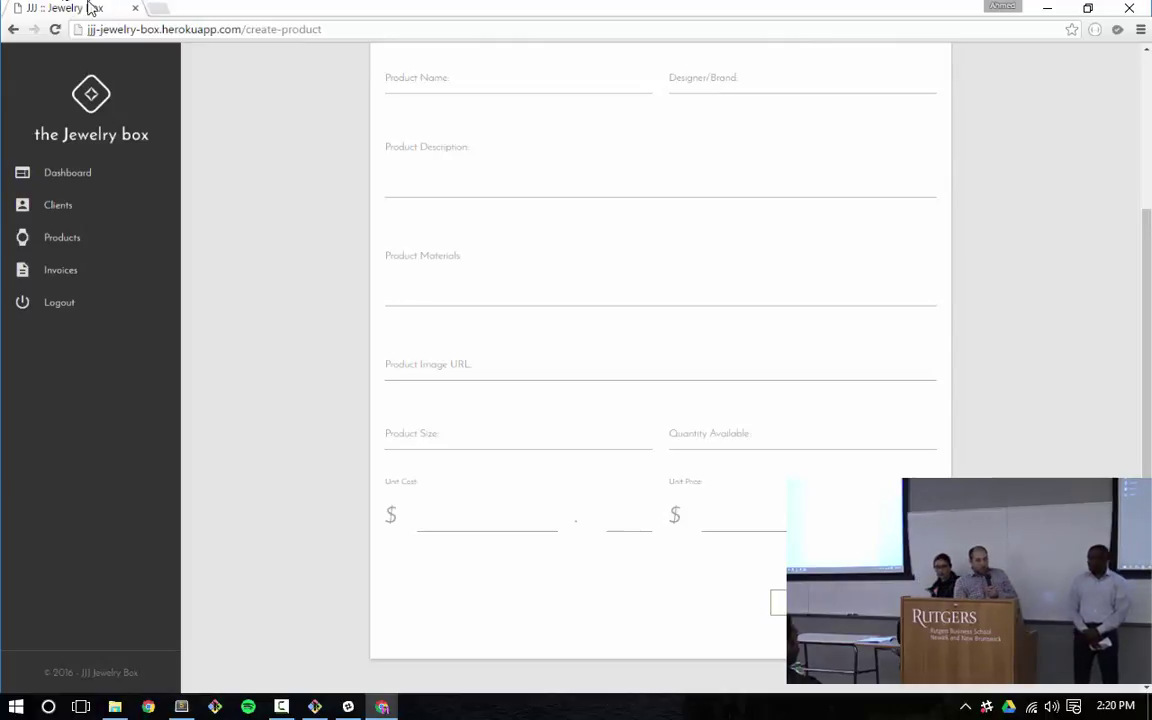
click(45, 270)
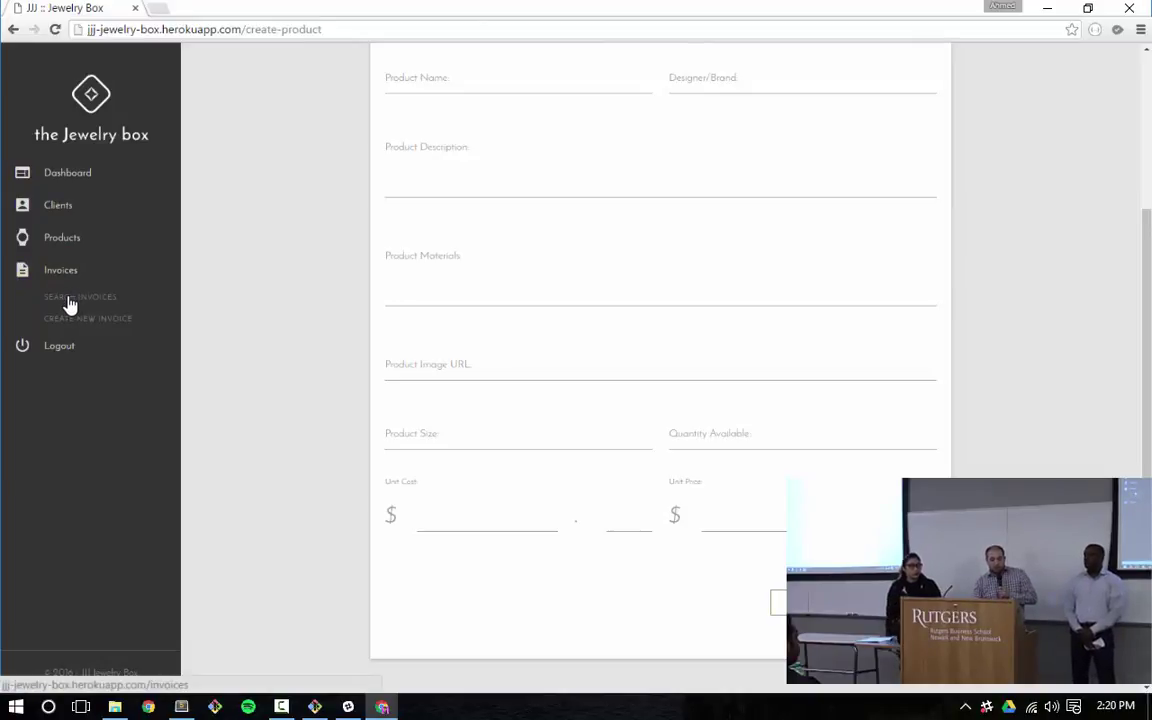
List all invoices and expand invoice 22's product: Cosmique de Chanel ring, price 5300, quantity 2
click(70, 302)
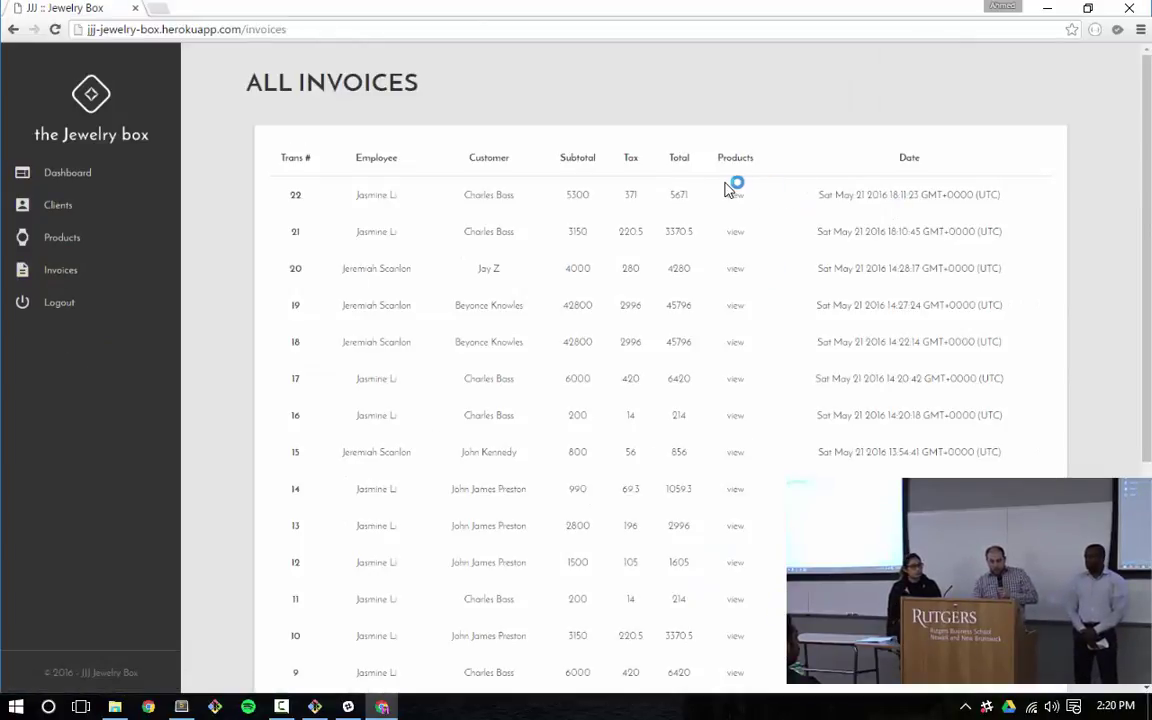
click(737, 196)
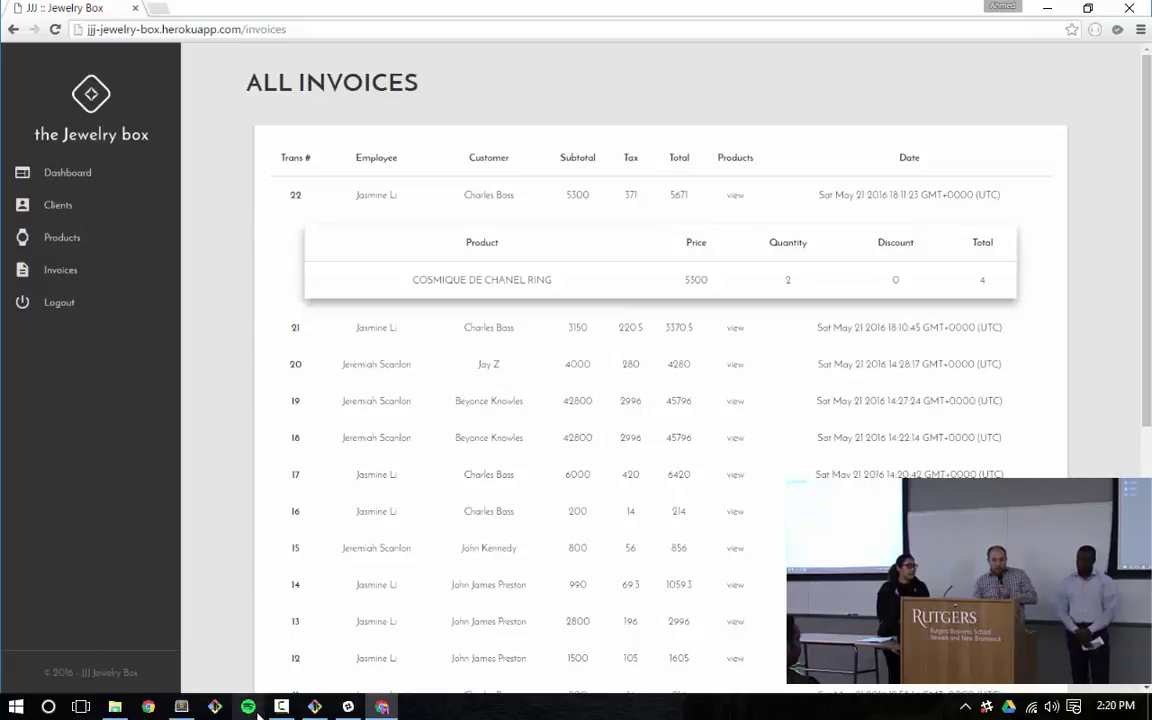
Switch to Sublime Text and open app/routes/jeremiahRoutes.js
click(181, 707)
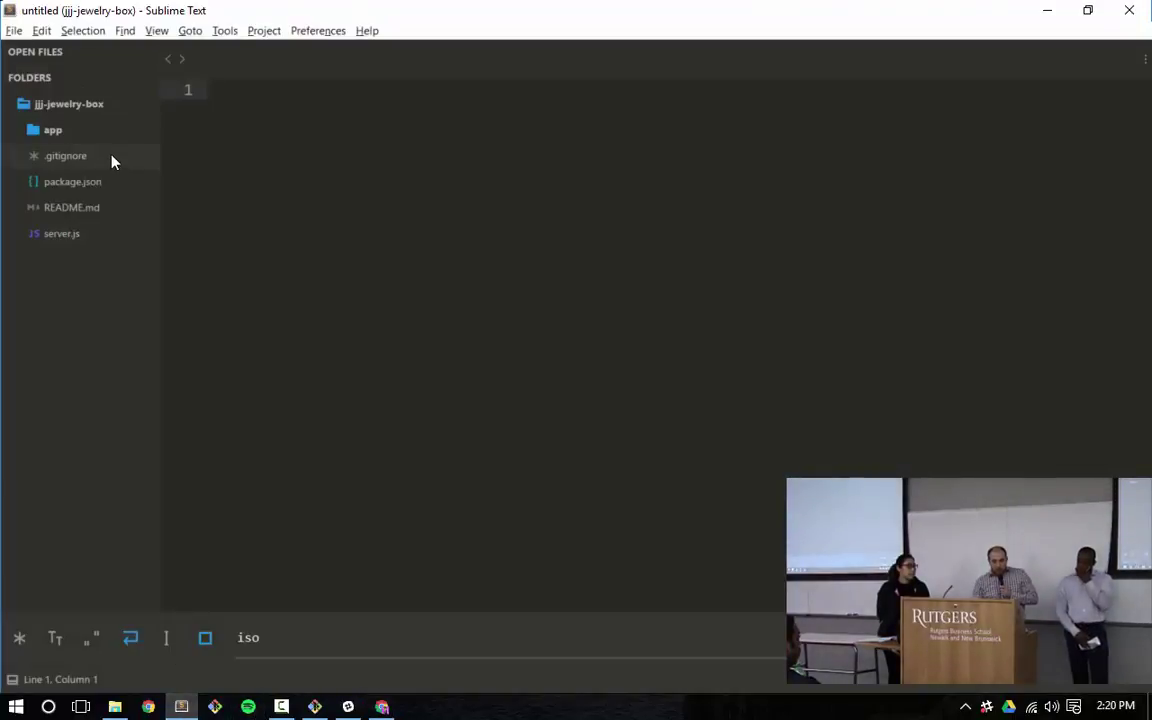
click(75, 132)
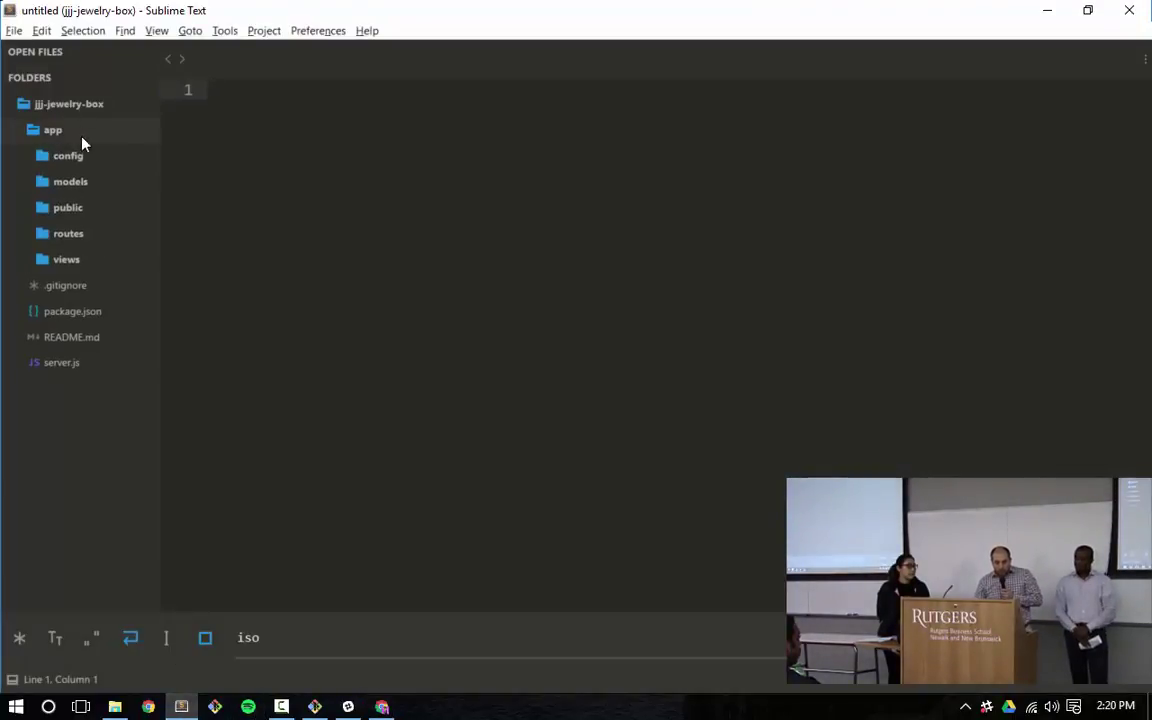
click(86, 234)
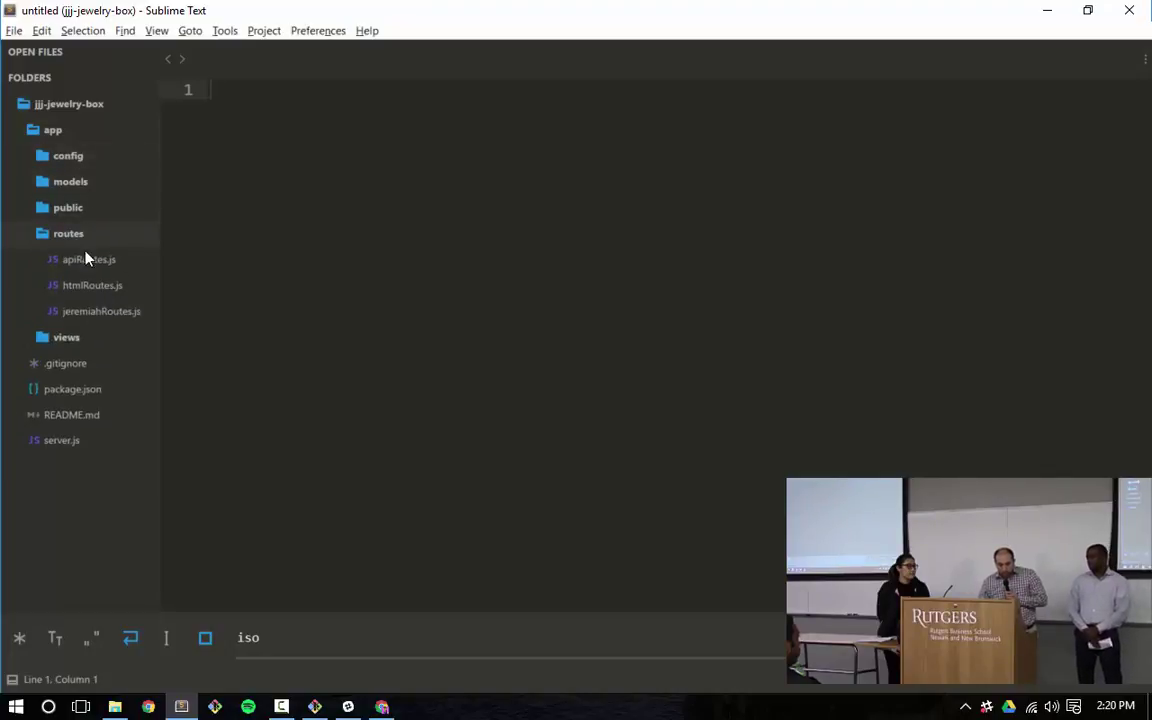
click(101, 310)
Scroll through jeremiahRoutes.js and highlight the /invoices include block on lines 127–129
scroll(688, 372, down, 7)
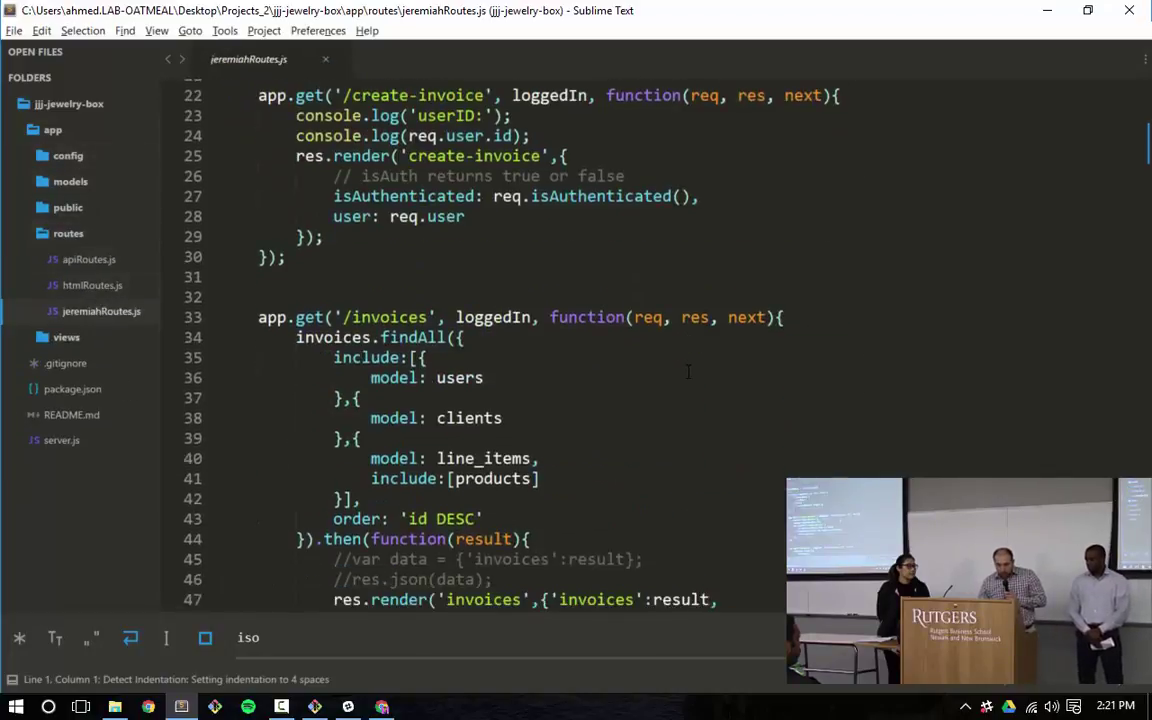
scroll(688, 372, down, 20)
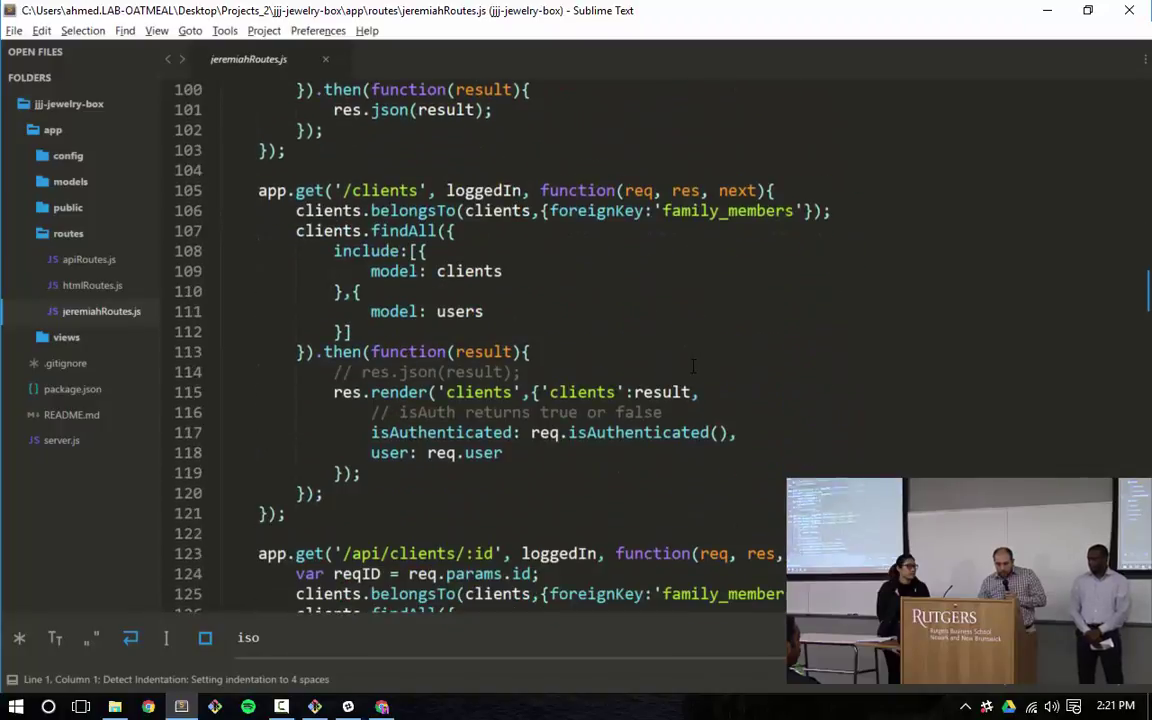
scroll(693, 367, down, 3)
scroll(693, 367, up, 3)
scroll(693, 367, down, 3)
scroll(697, 363, down, 4)
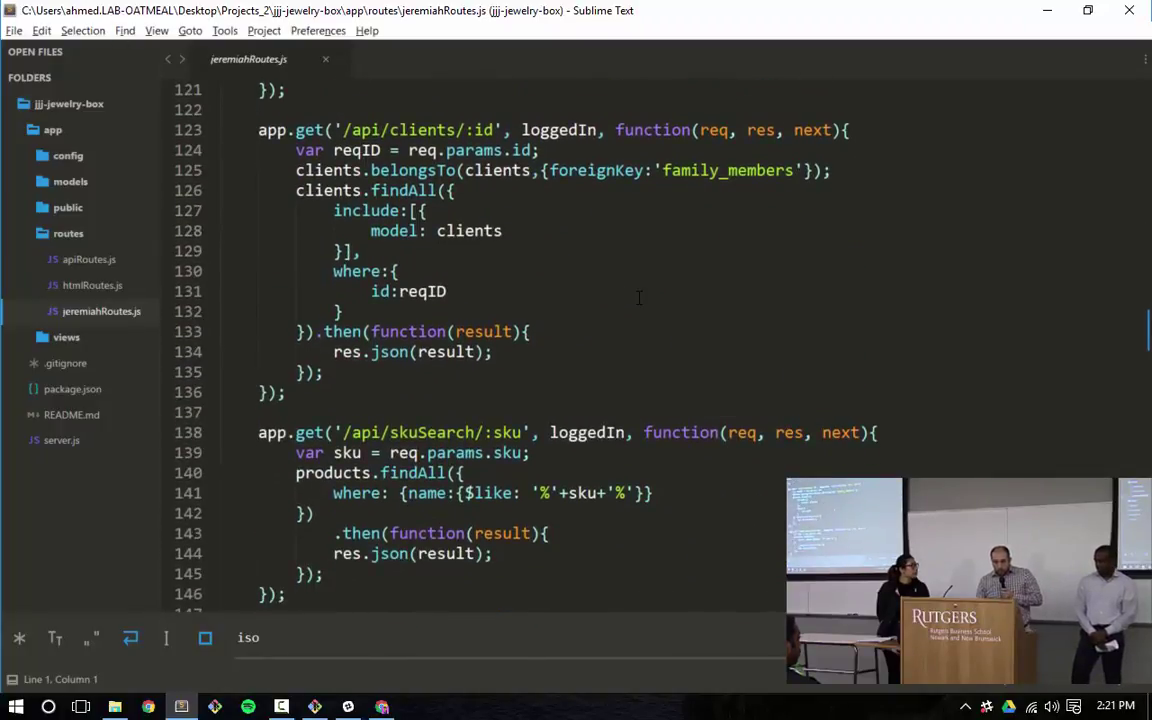
scroll(638, 297, down, 13)
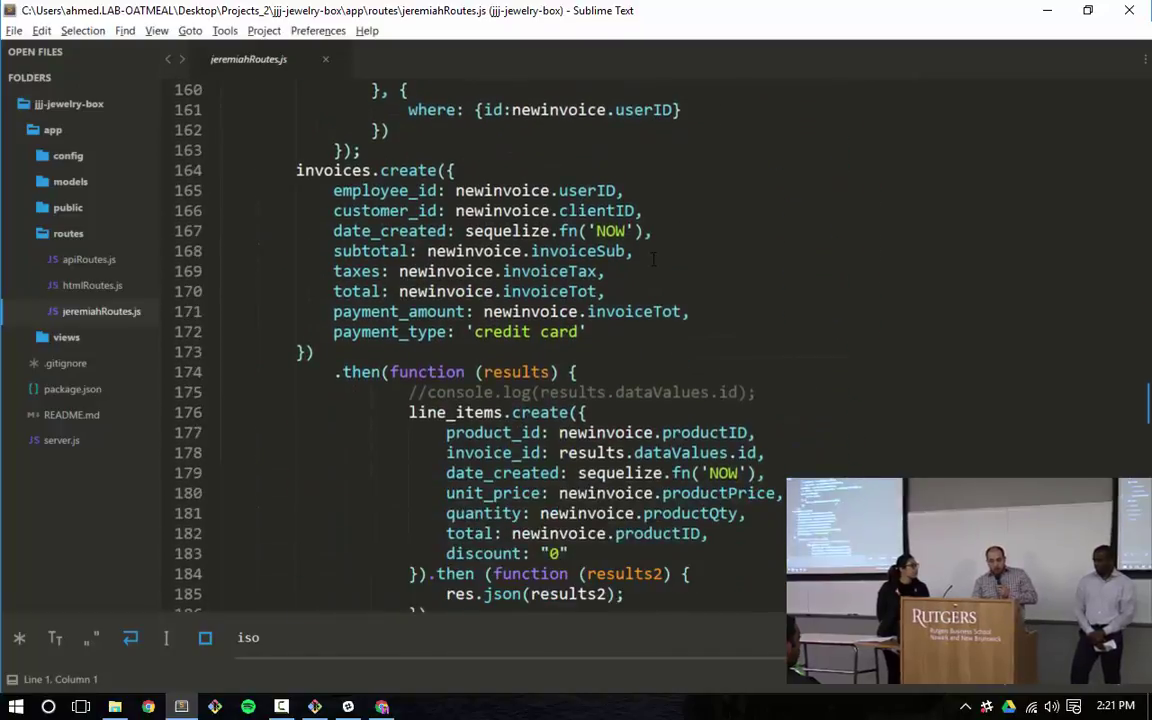
scroll(654, 259, down, 13)
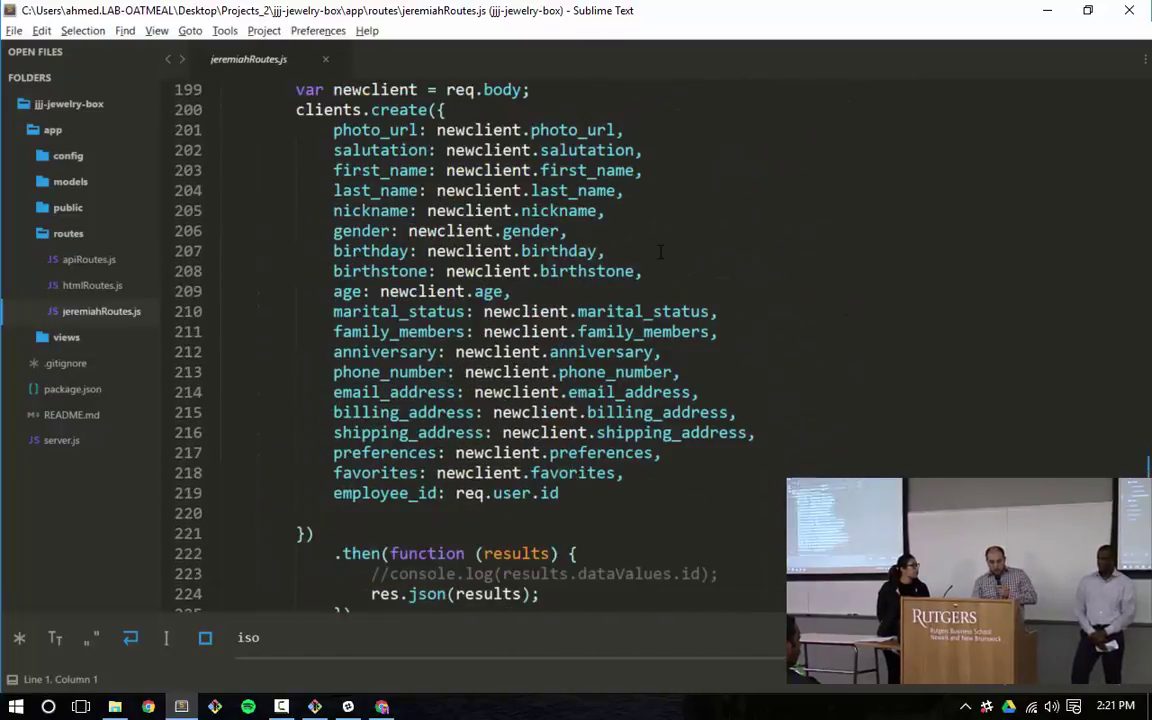
scroll(660, 251, down, 7)
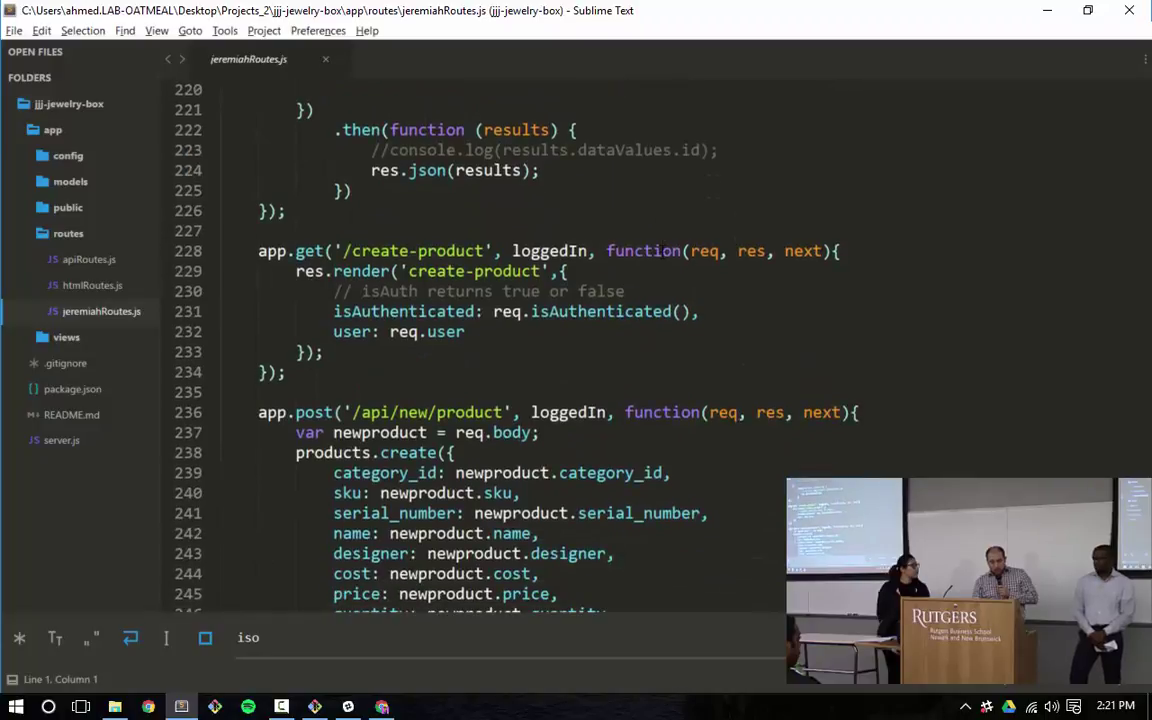
scroll(682, 291, down, 9)
scroll(682, 291, up, 12)
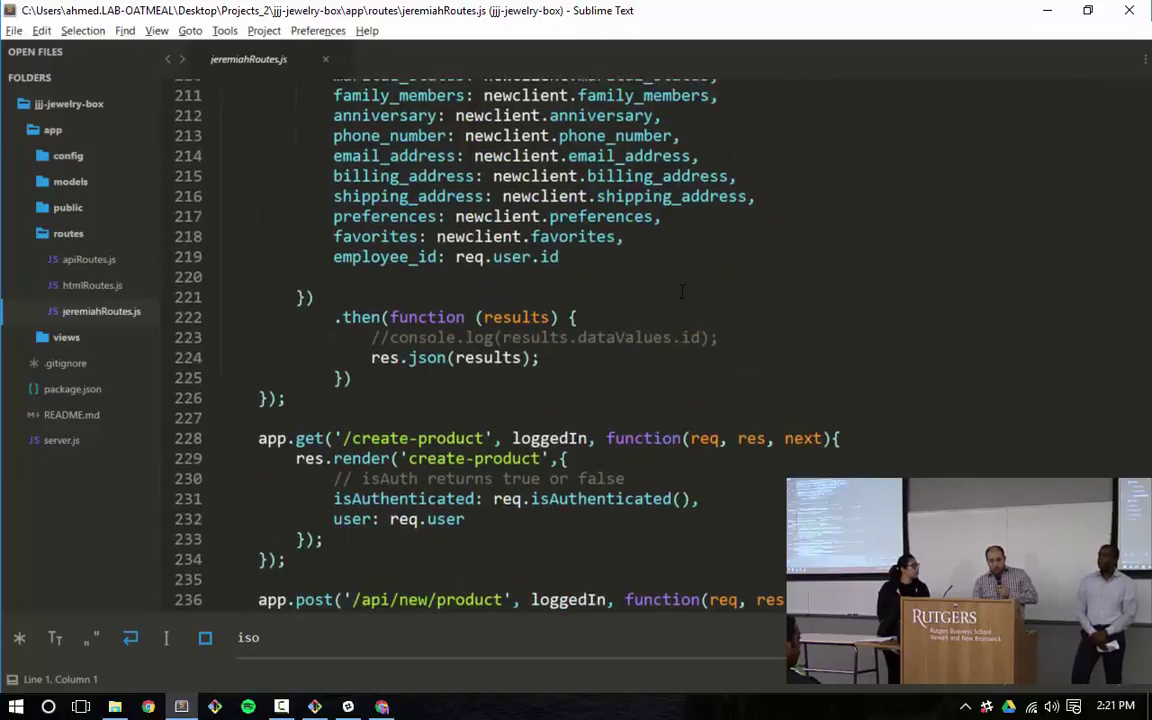
scroll(682, 291, up, 20)
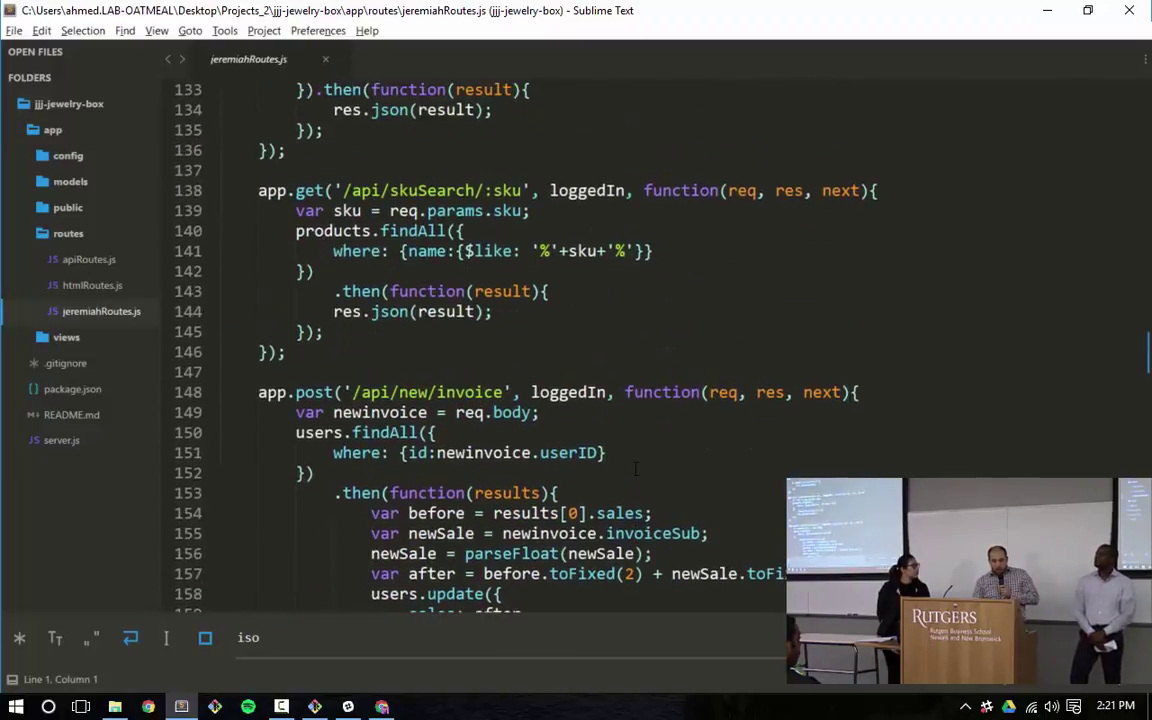
scroll(640, 443, up, 6)
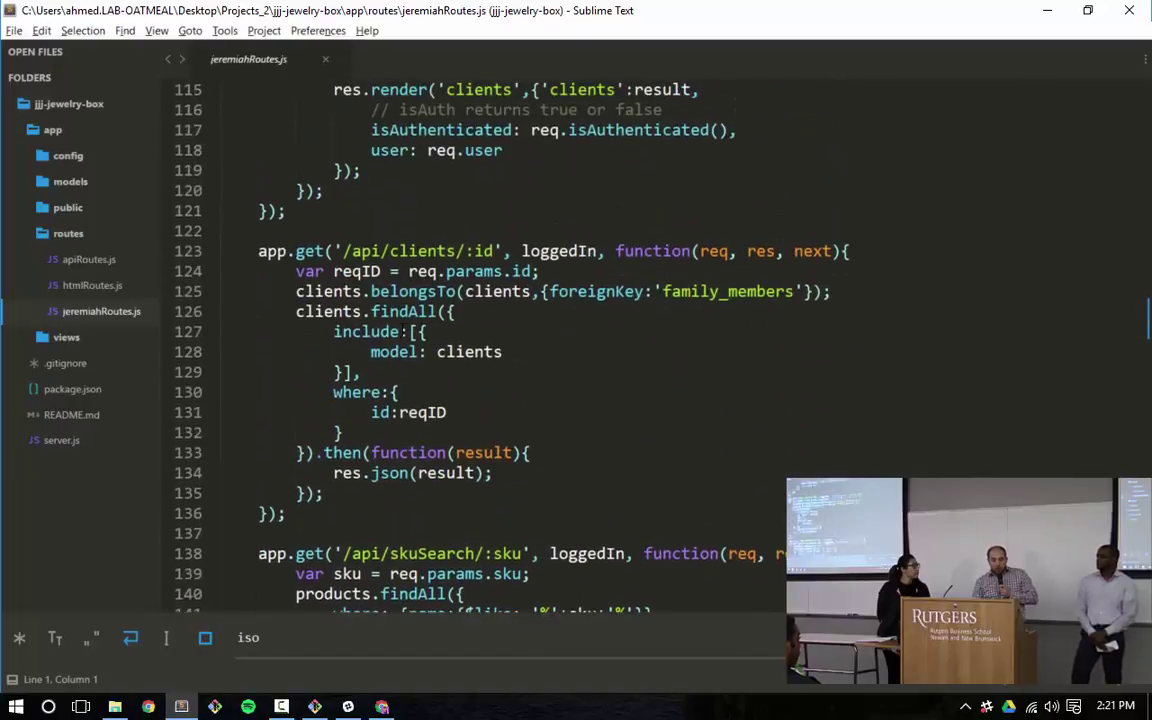
drag(352, 331, 477, 365)
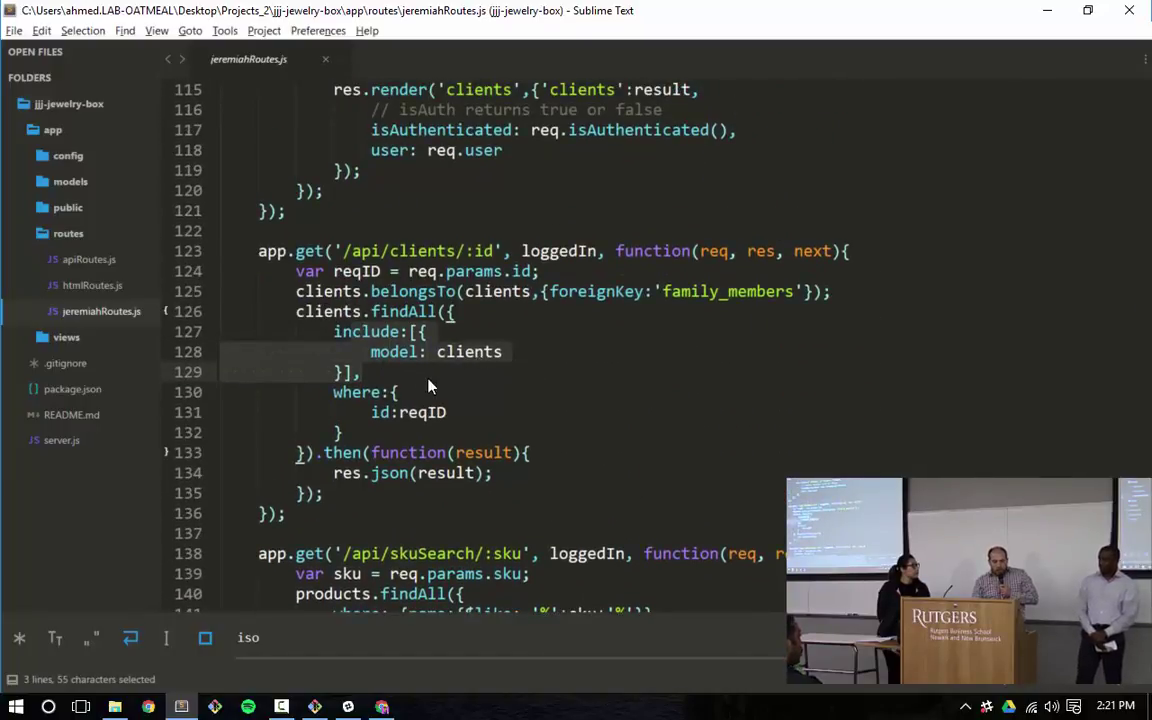
scroll(432, 381, up, 3)
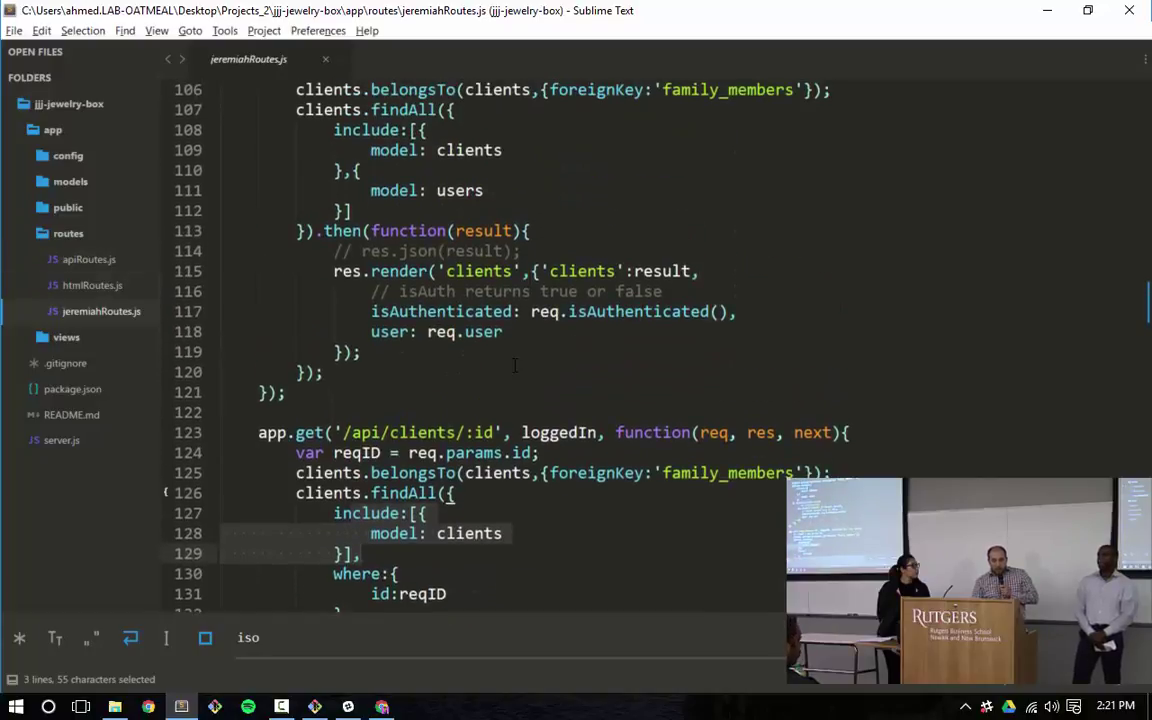
scroll(513, 365, up, 10)
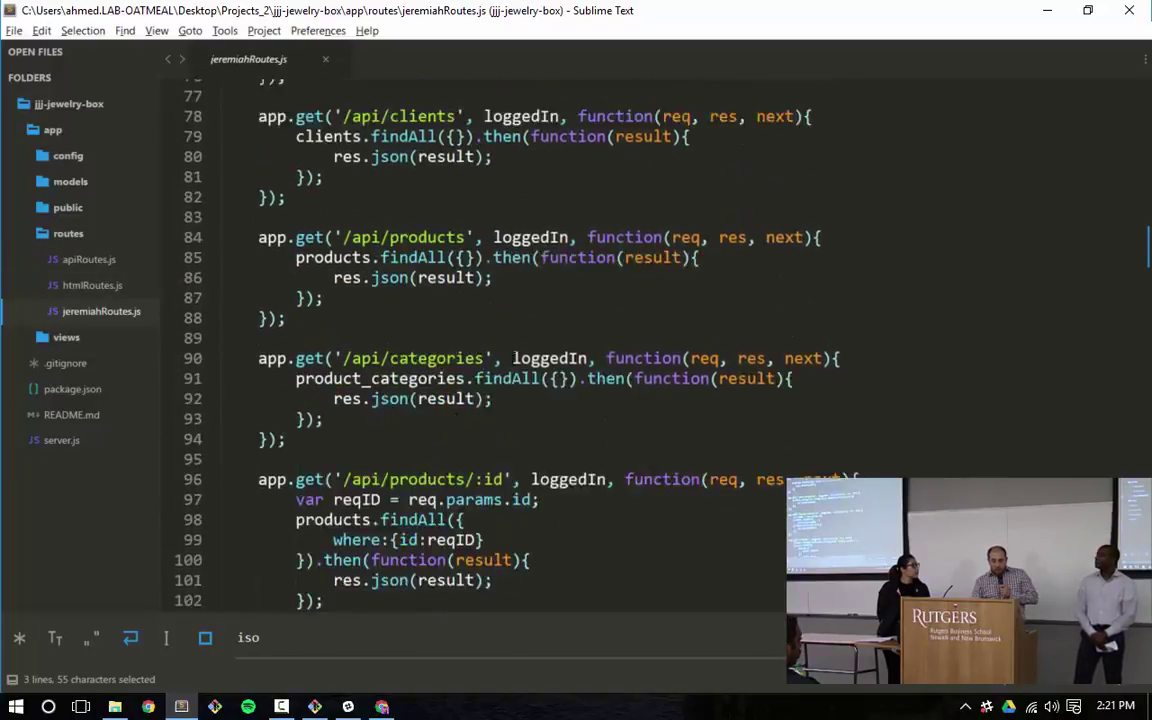
scroll(513, 358, up, 9)
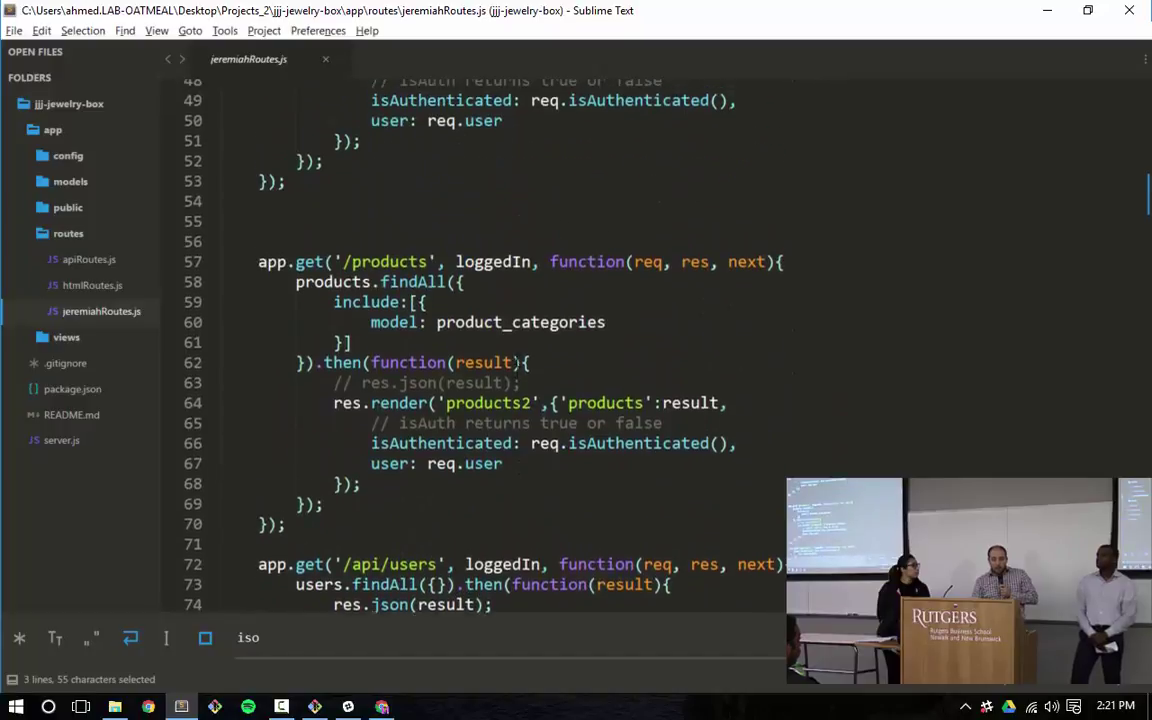
scroll(517, 358, up, 7)
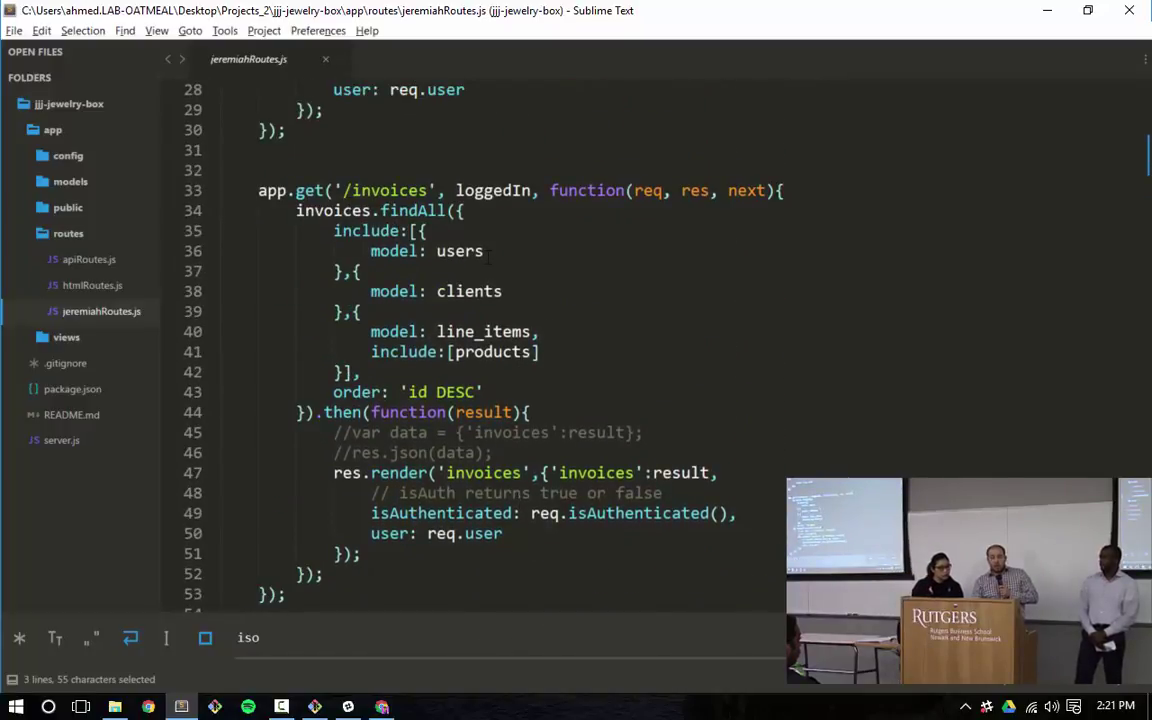
click(372, 311)
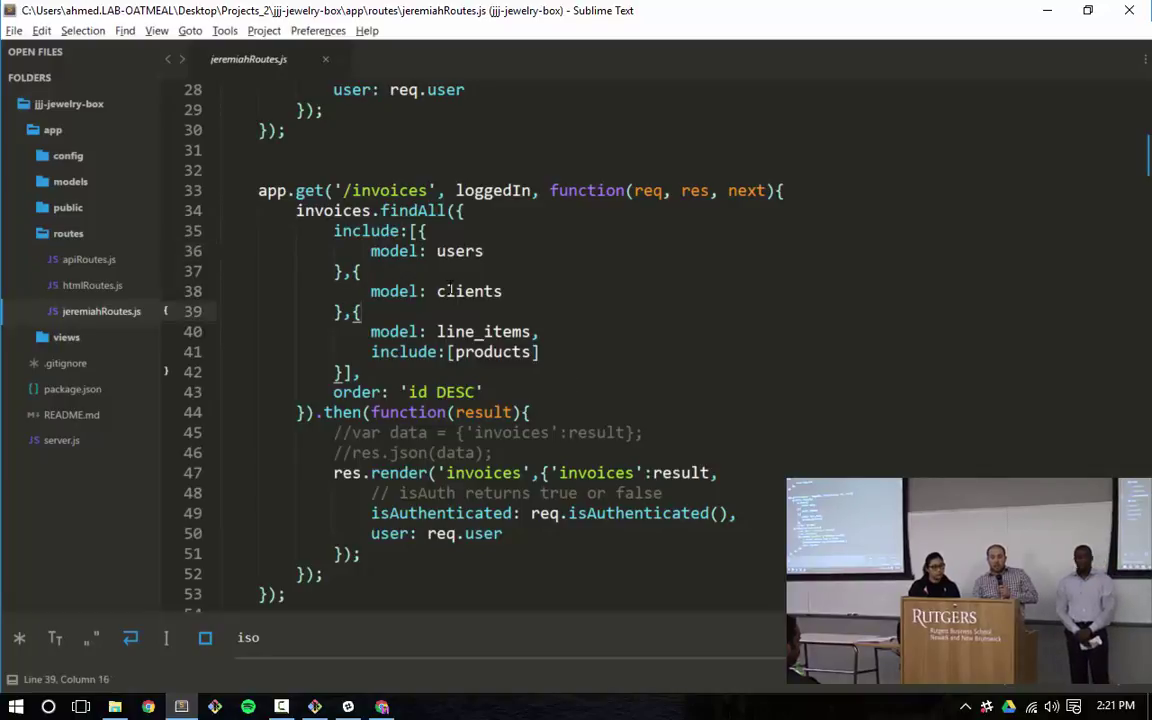
double_click(483, 331)
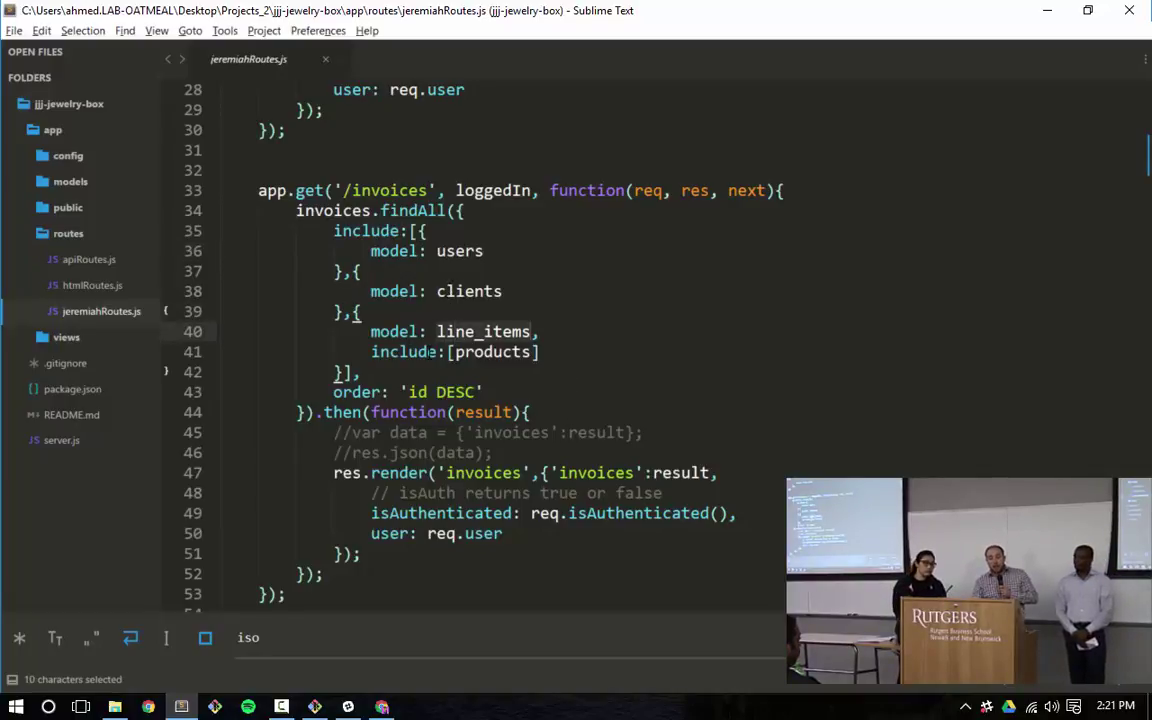
double_click(492, 352)
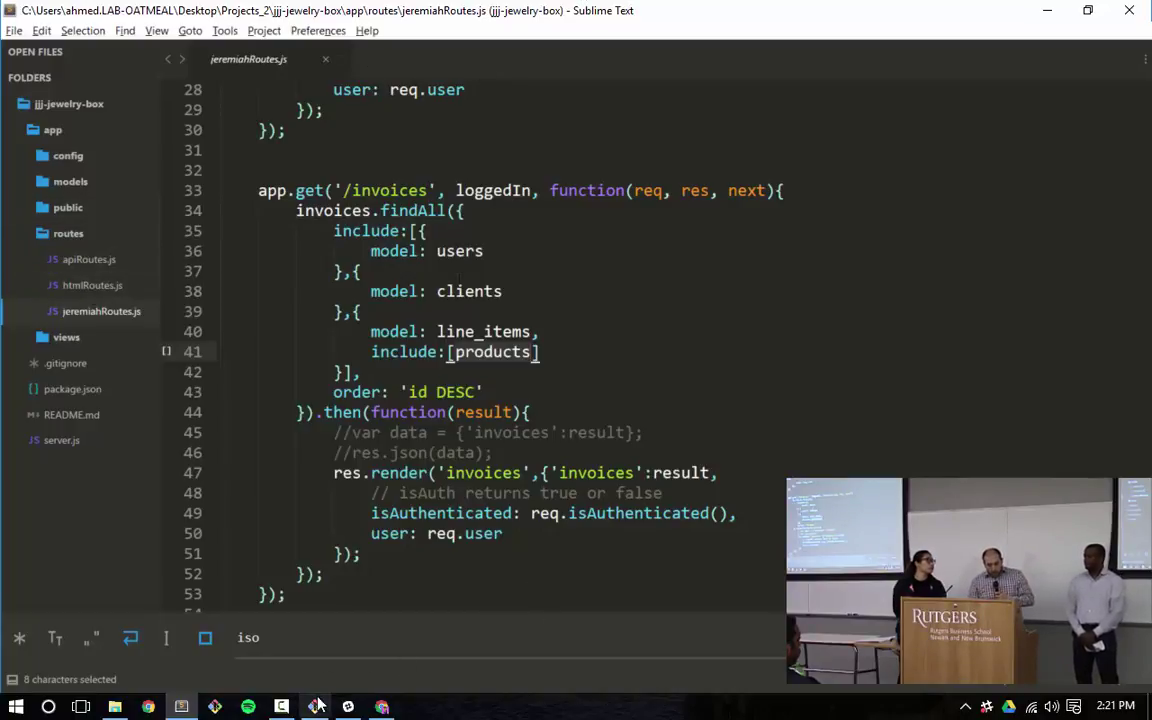
Back in Chrome, start a new invoice from Invoices > Create New Invoice and open the customer list
click(383, 706)
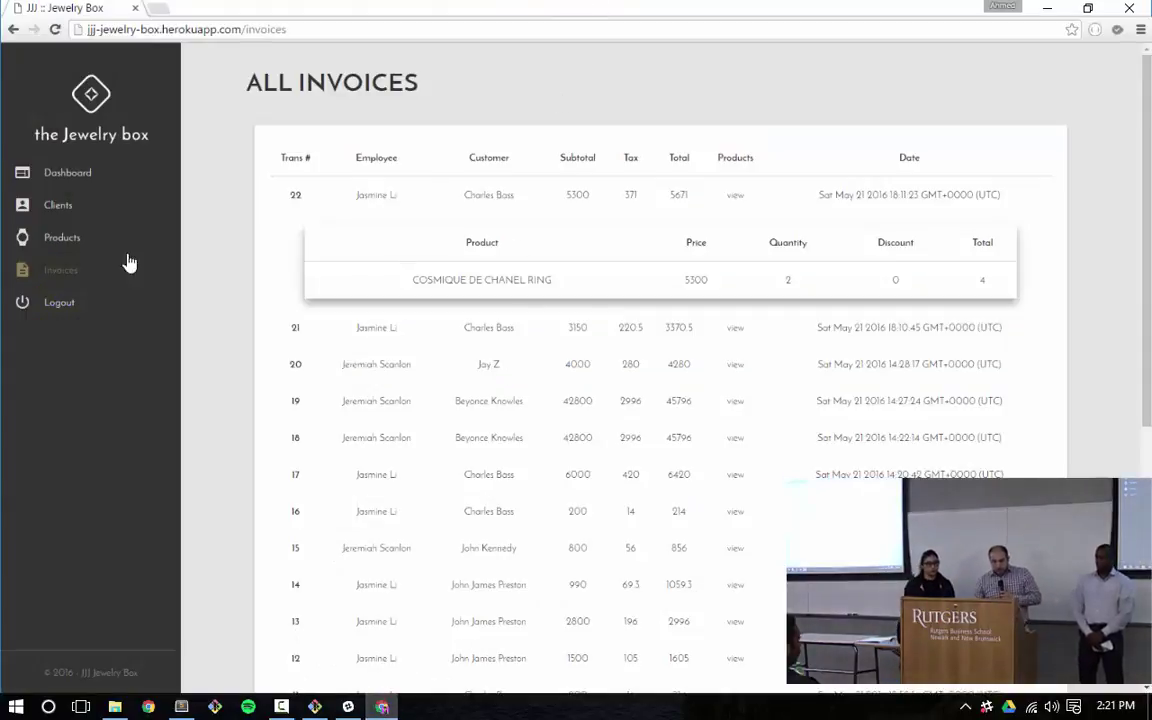
click(62, 270)
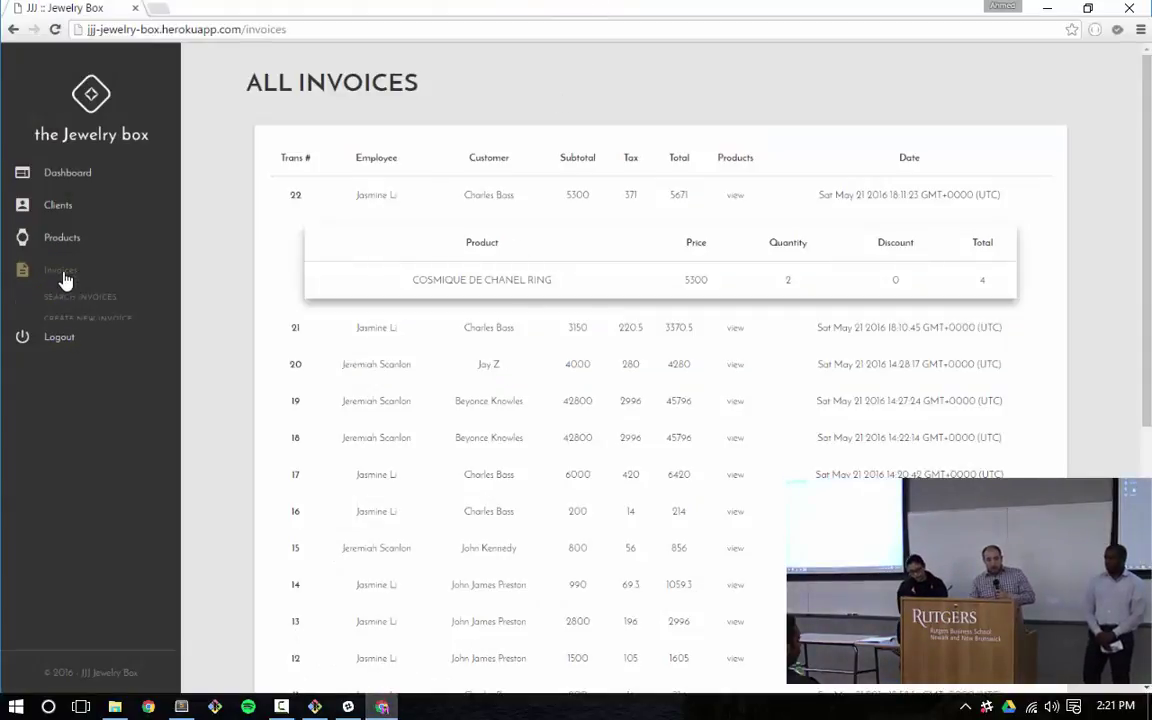
click(87, 318)
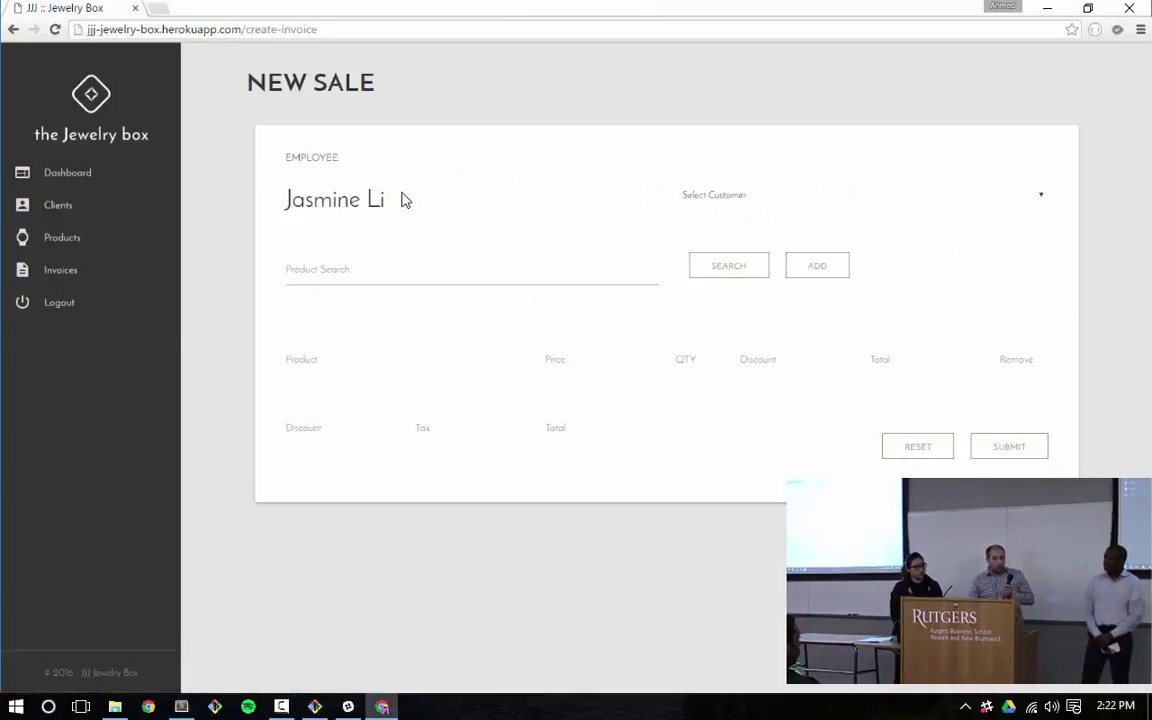
click(785, 197)
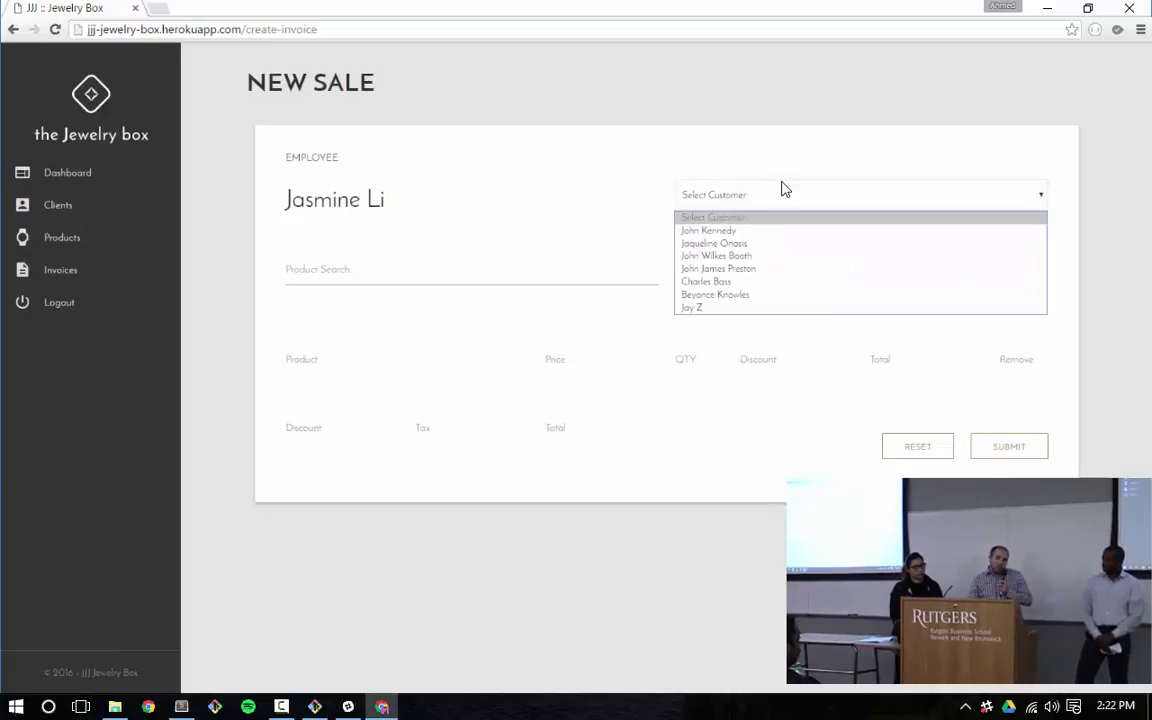
Choose the third customer and highlight their family, preferences and favorites entries
click(768, 258)
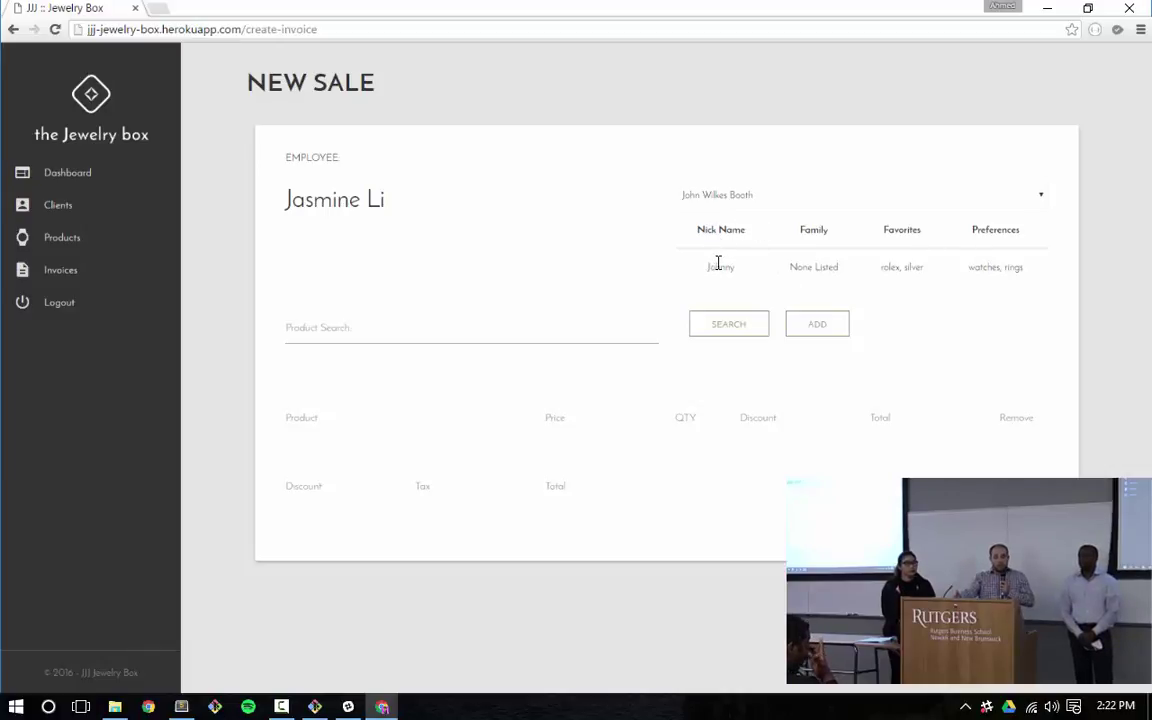
triple_click(826, 267)
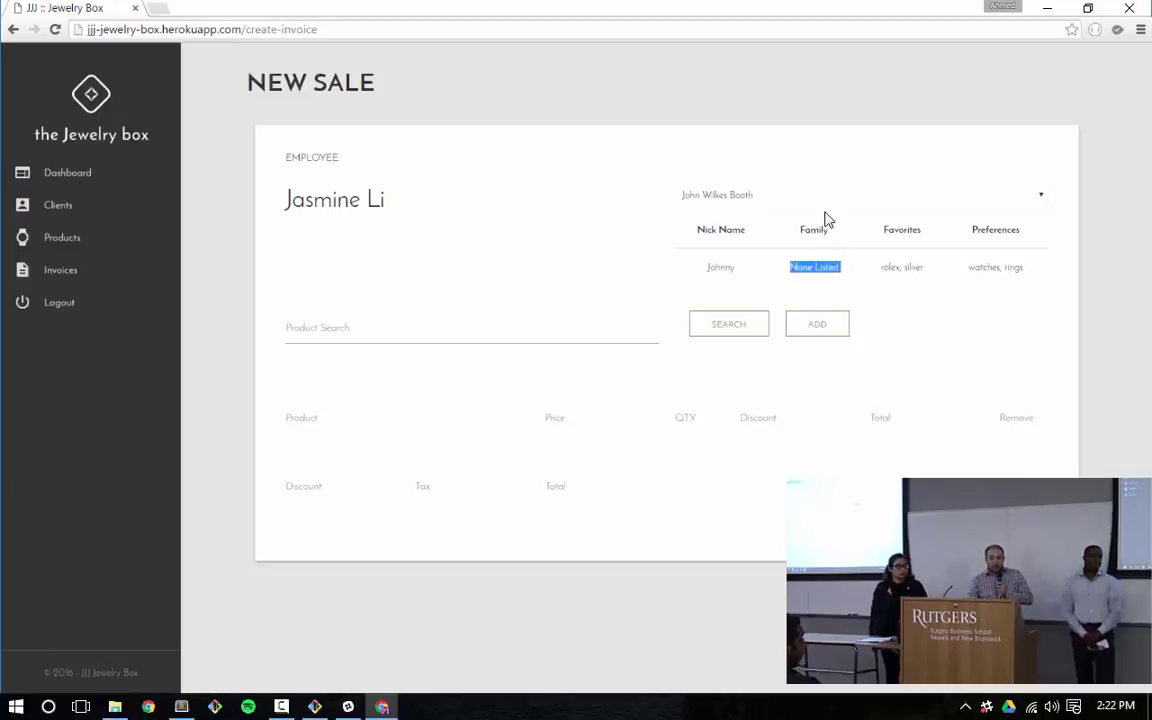
double_click(888, 266)
triple_click(987, 267)
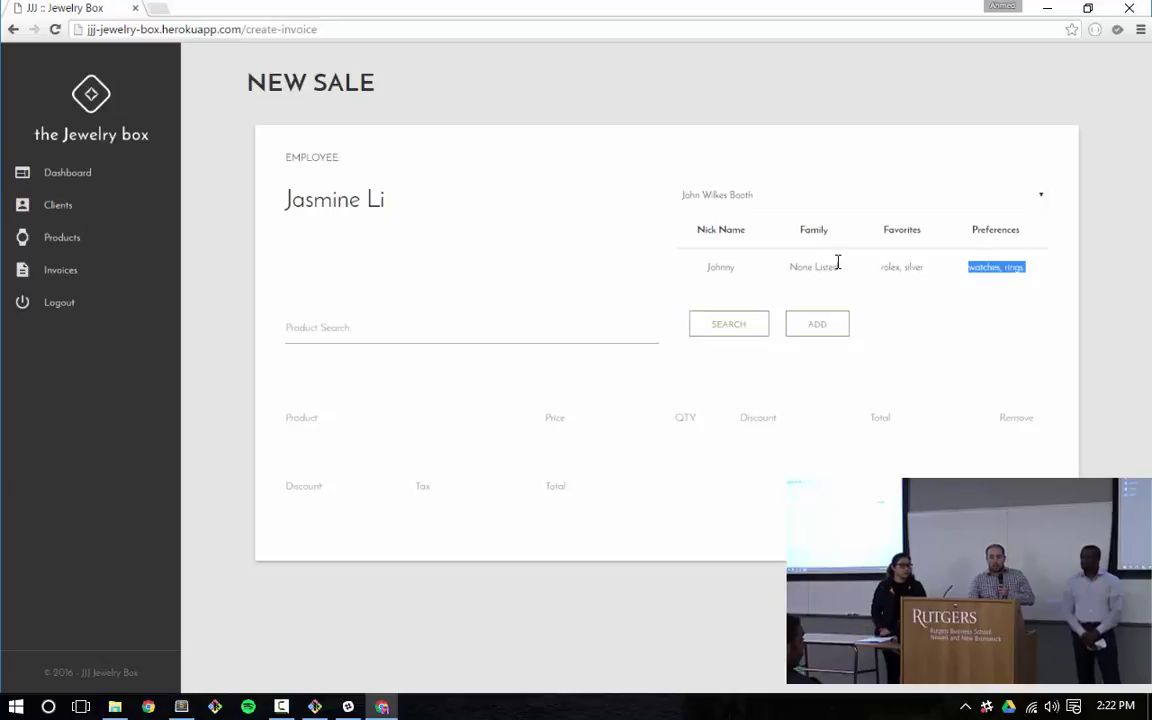
double_click(890, 267)
Test the product search, including a nonsense 'lkhgh' query that returns no match
click(530, 330)
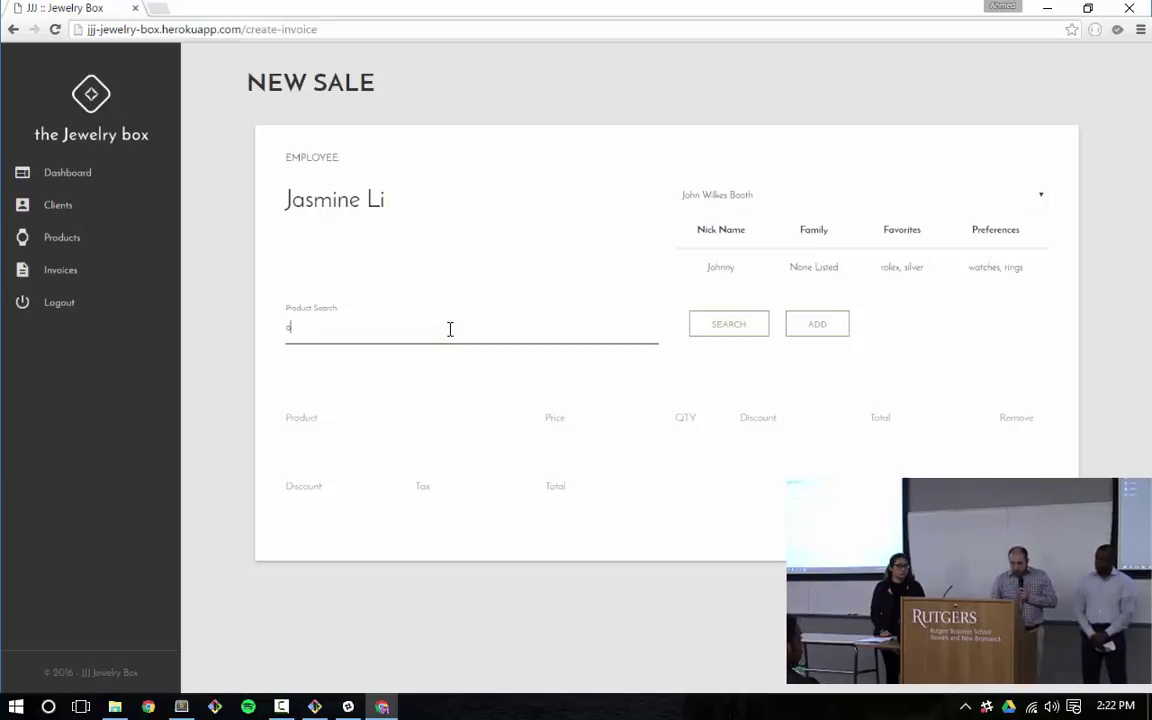
key(Return)
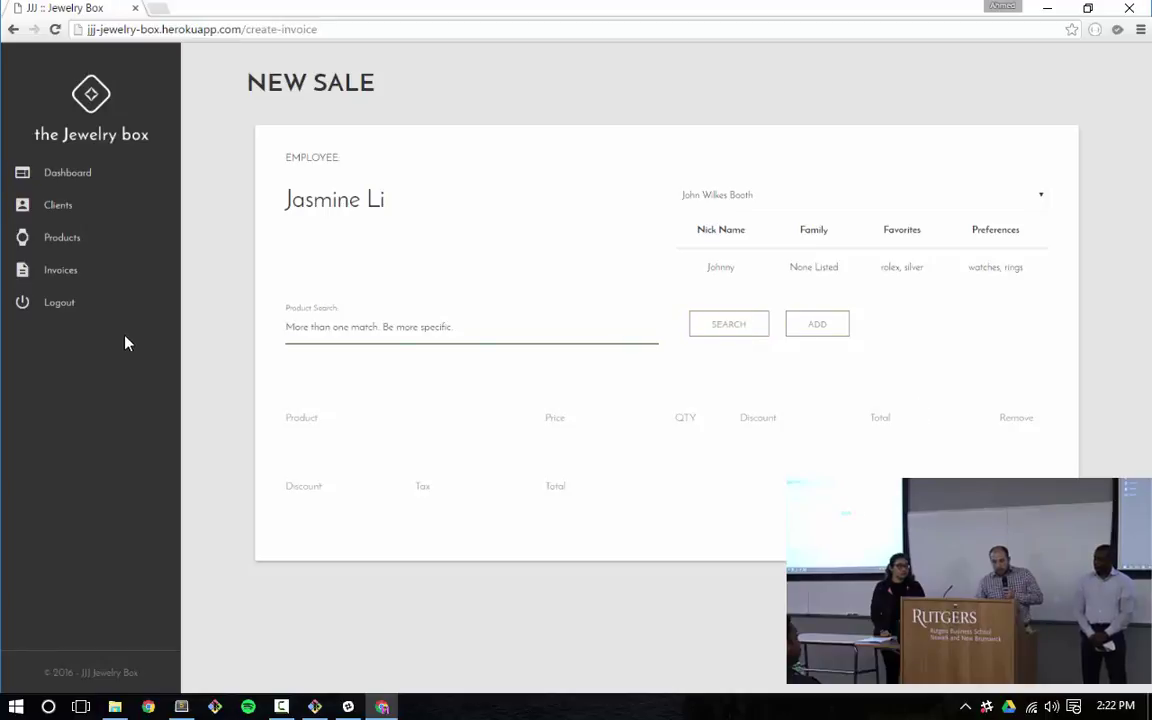
triple_click(373, 337)
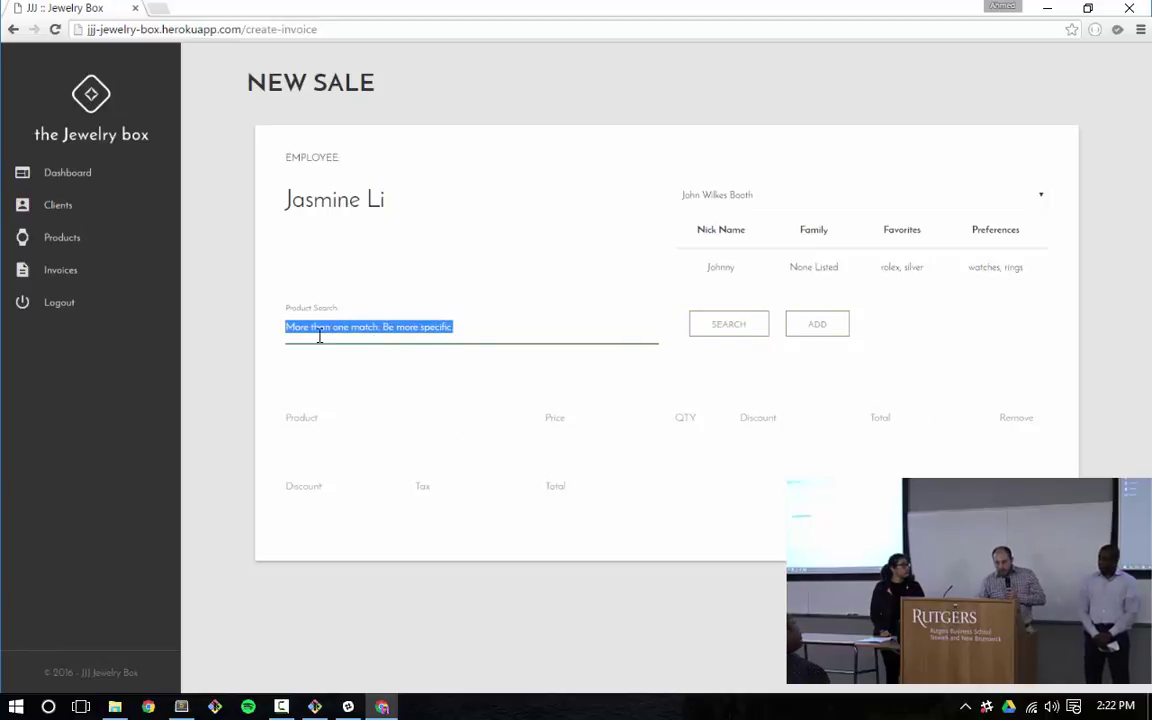
text(lkhgh)
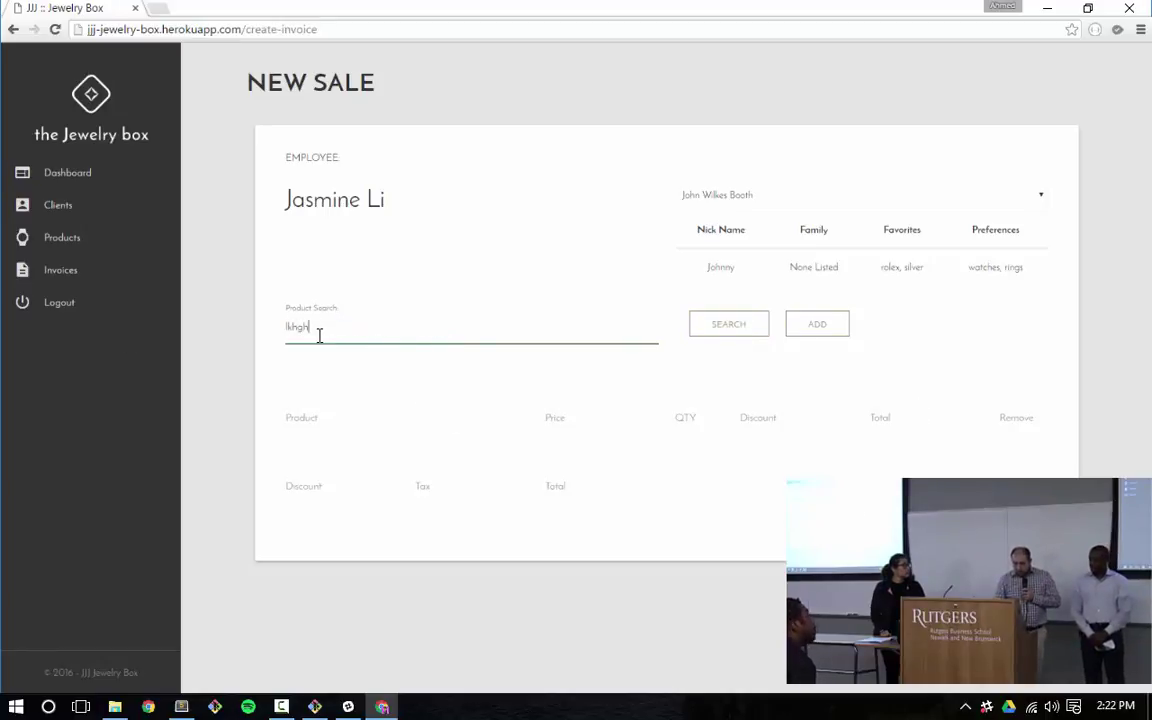
key(Return)
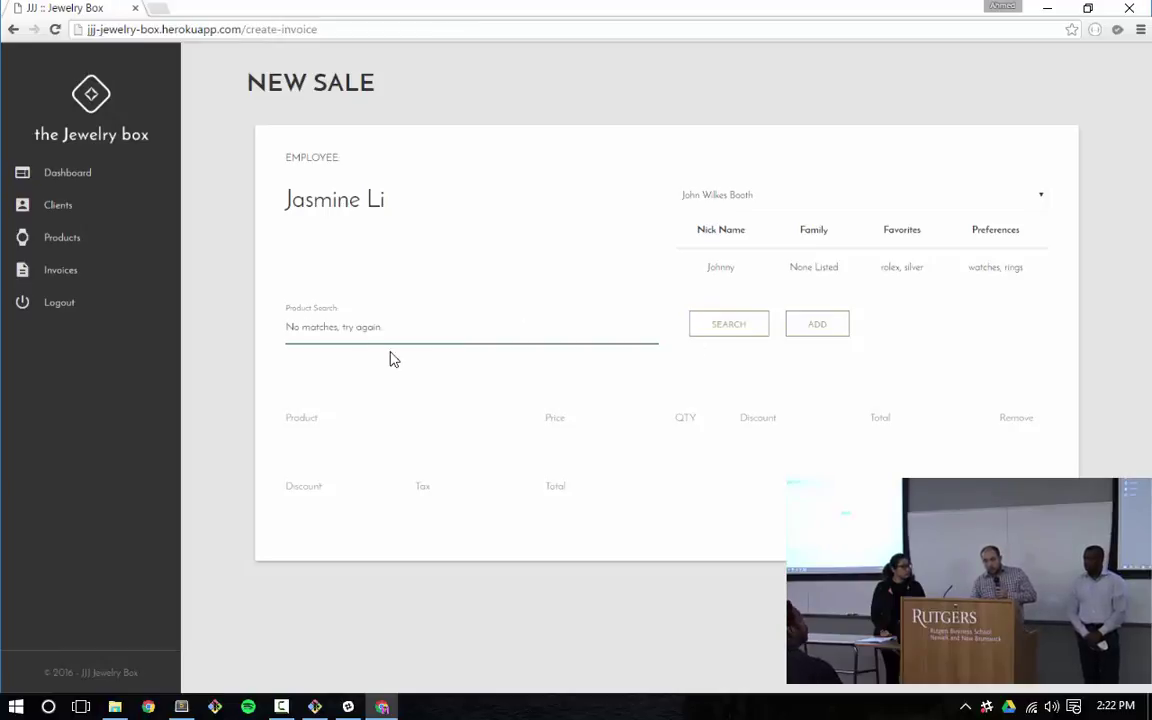
double_click(373, 329)
click(414, 319)
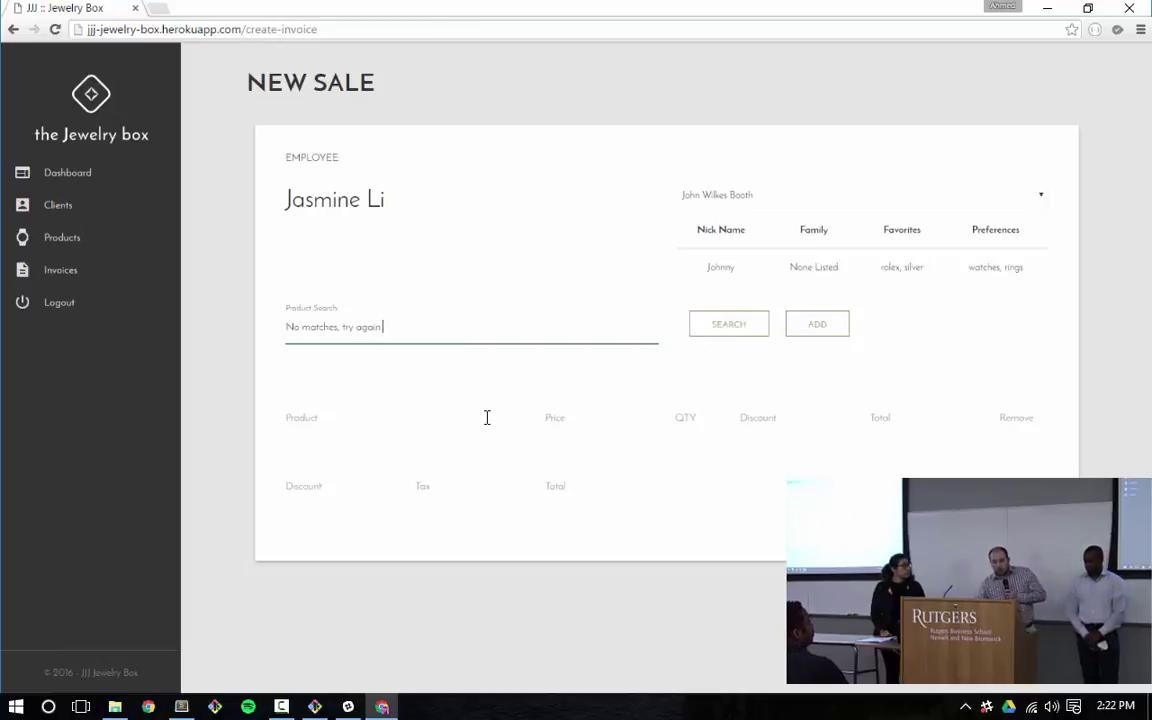
Search 'tiffany', add the Tiffany Novo Engagement Ring with quantity 1, and submit the sale
triple_click(298, 318)
text(t)
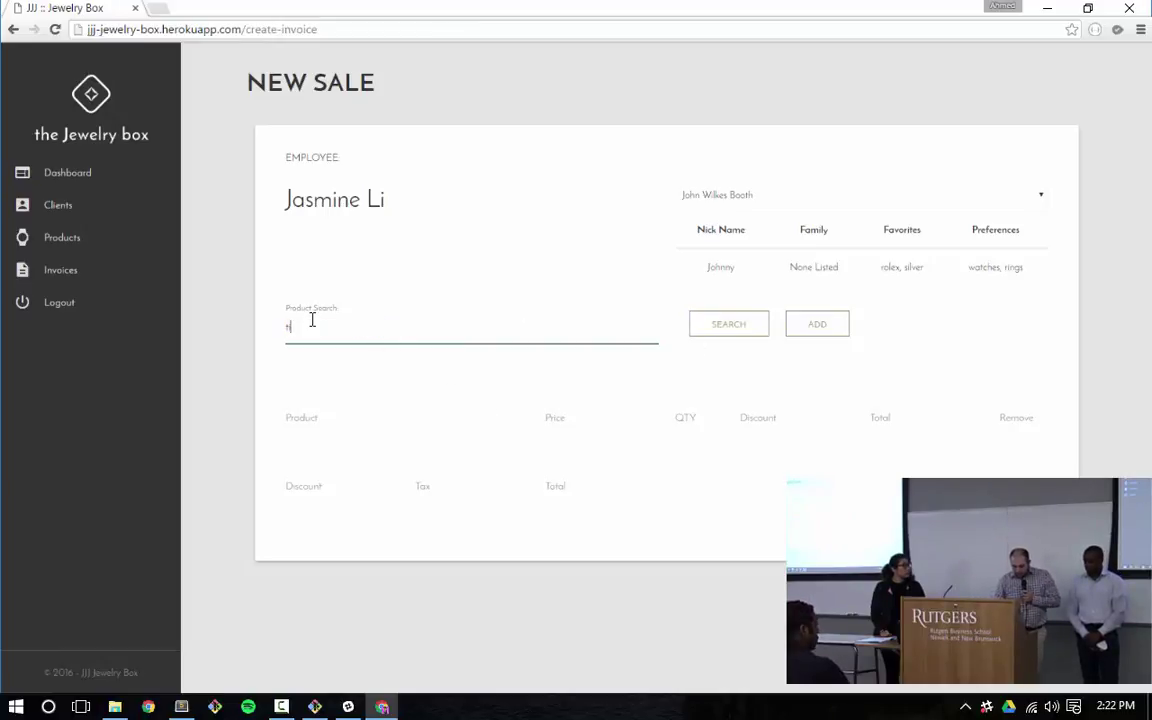
text(iffany)
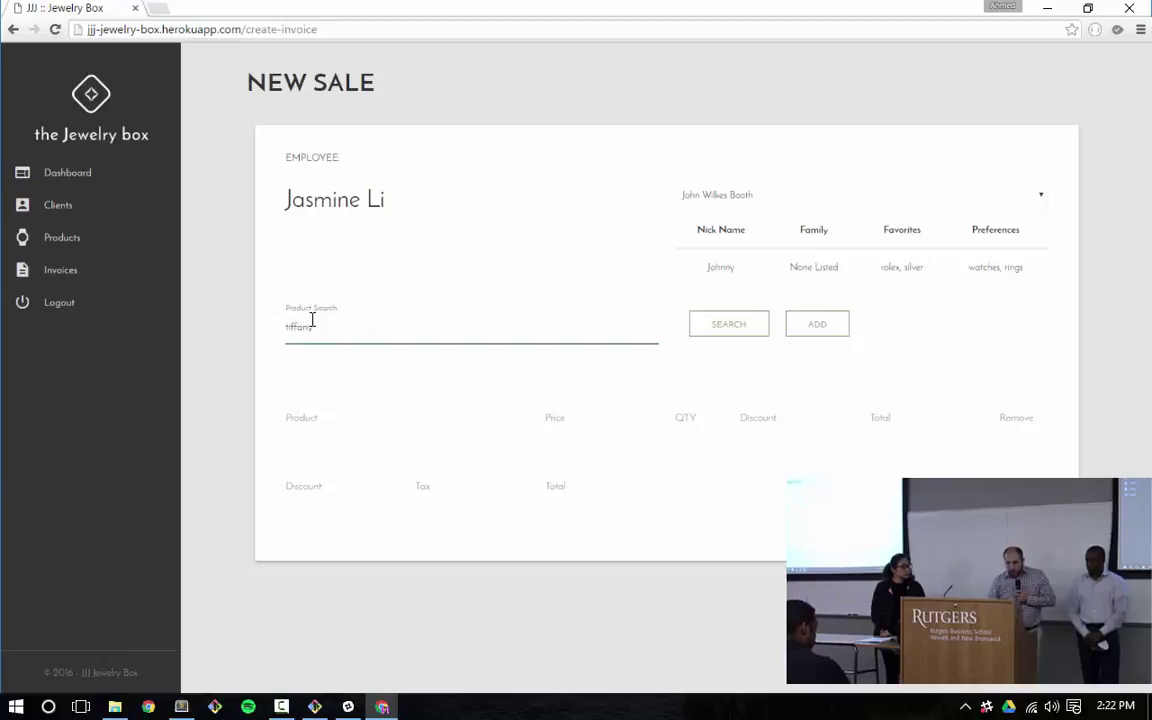
click(738, 326)
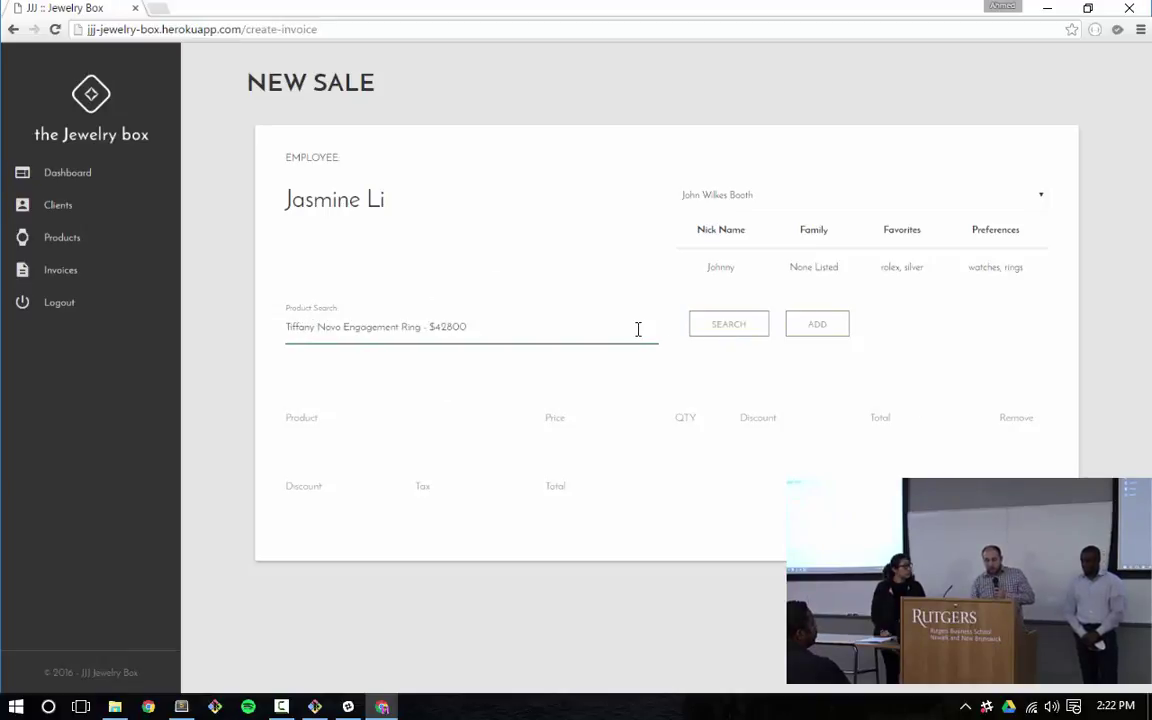
click(845, 330)
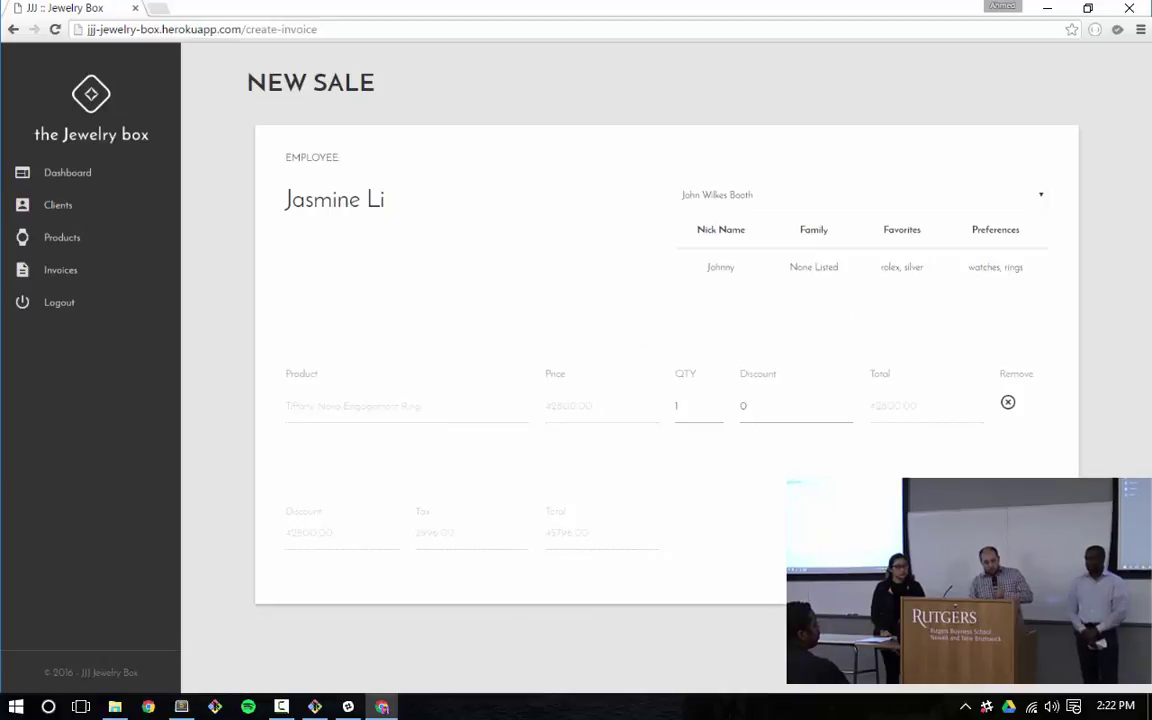
key(Return)
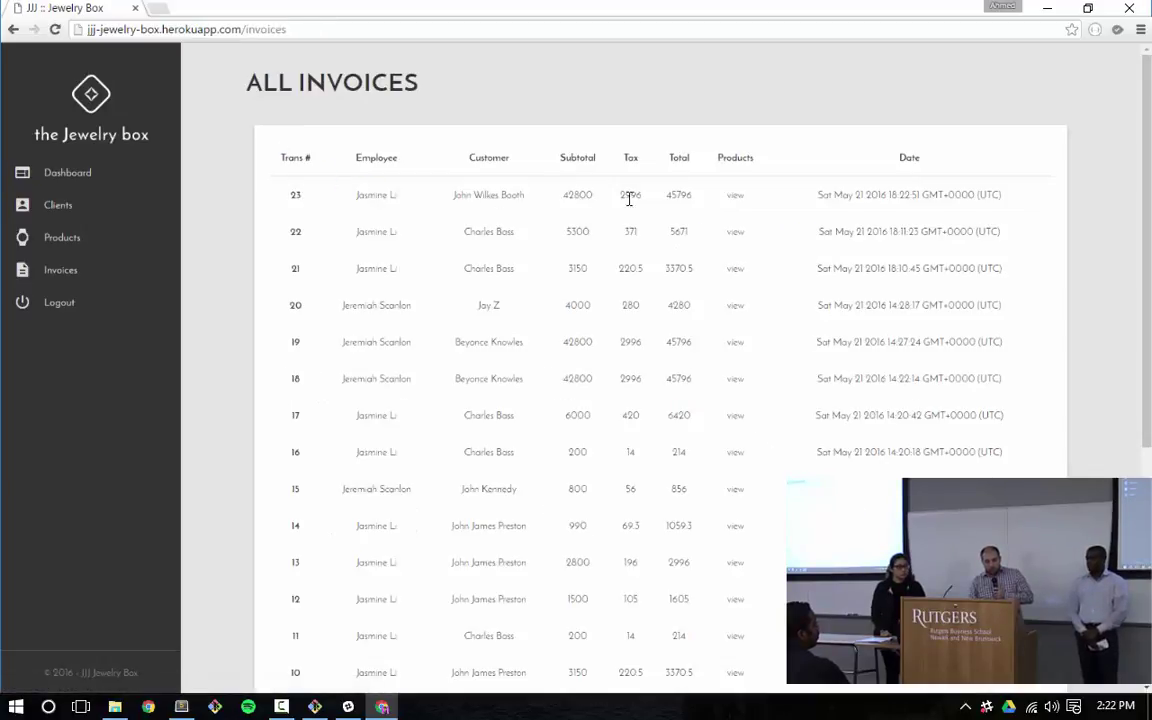
Expand invoice 23's products: Tiffany Novo Engagement Ring, price 42800, quantity 1
click(737, 198)
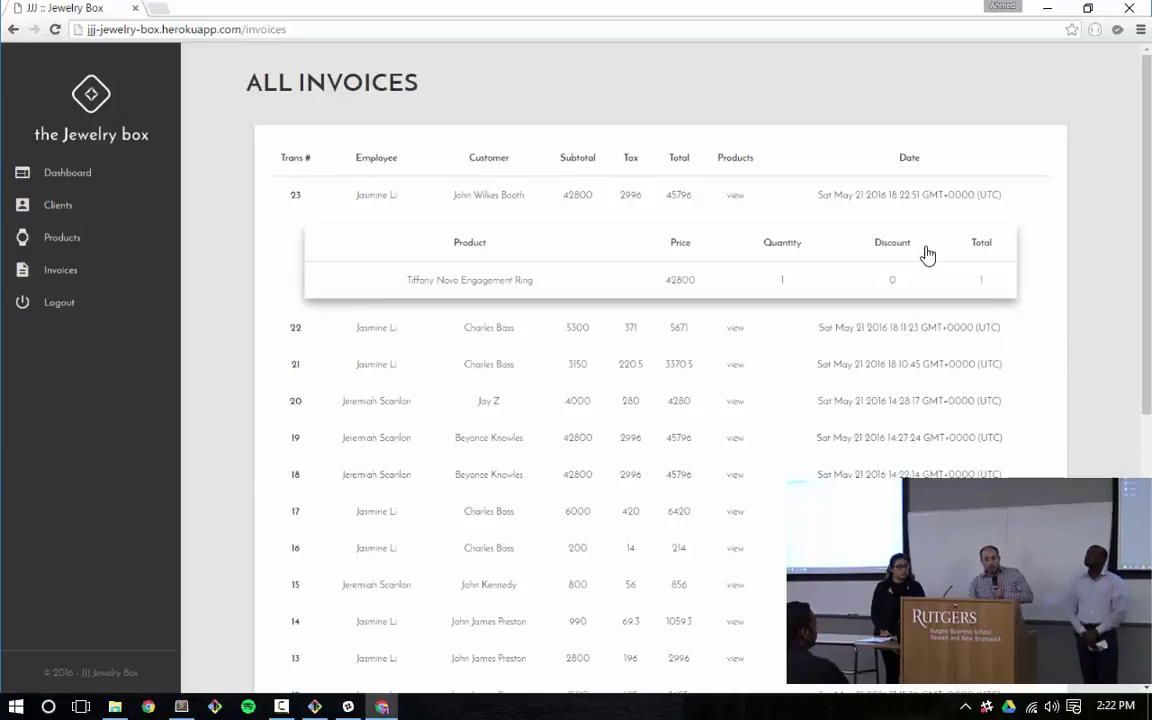
triple_click(480, 282)
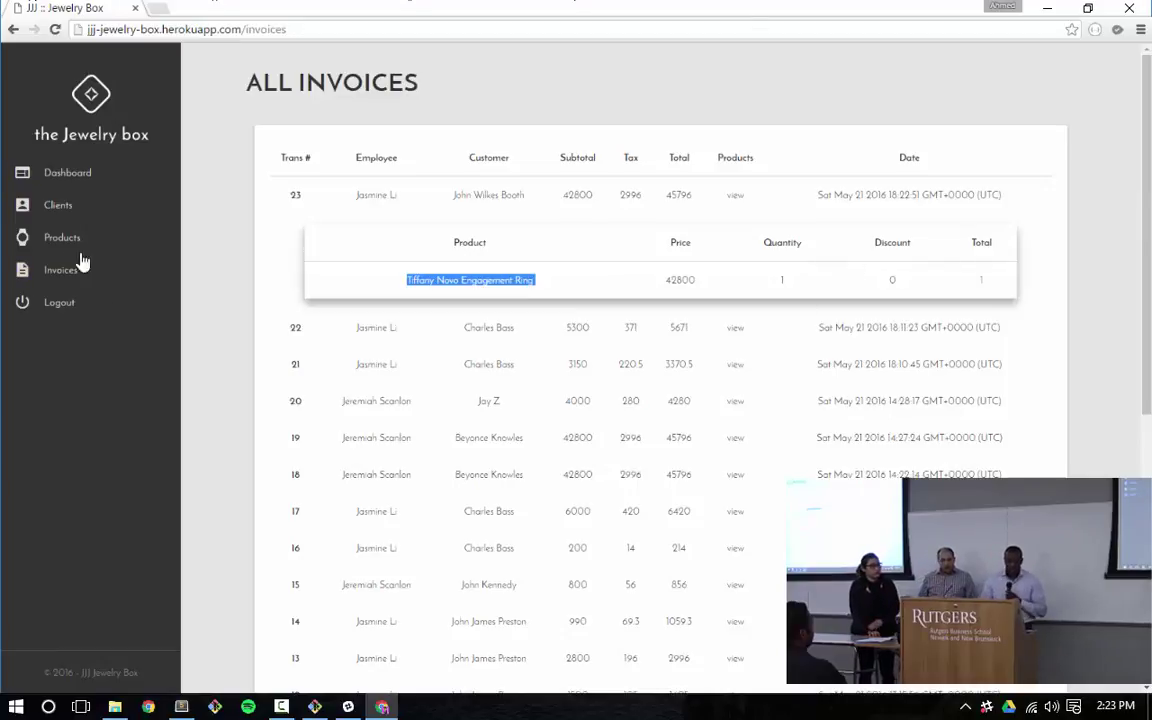
Log out, then sign back in as the sales associate using her saved user name and password
click(62, 303)
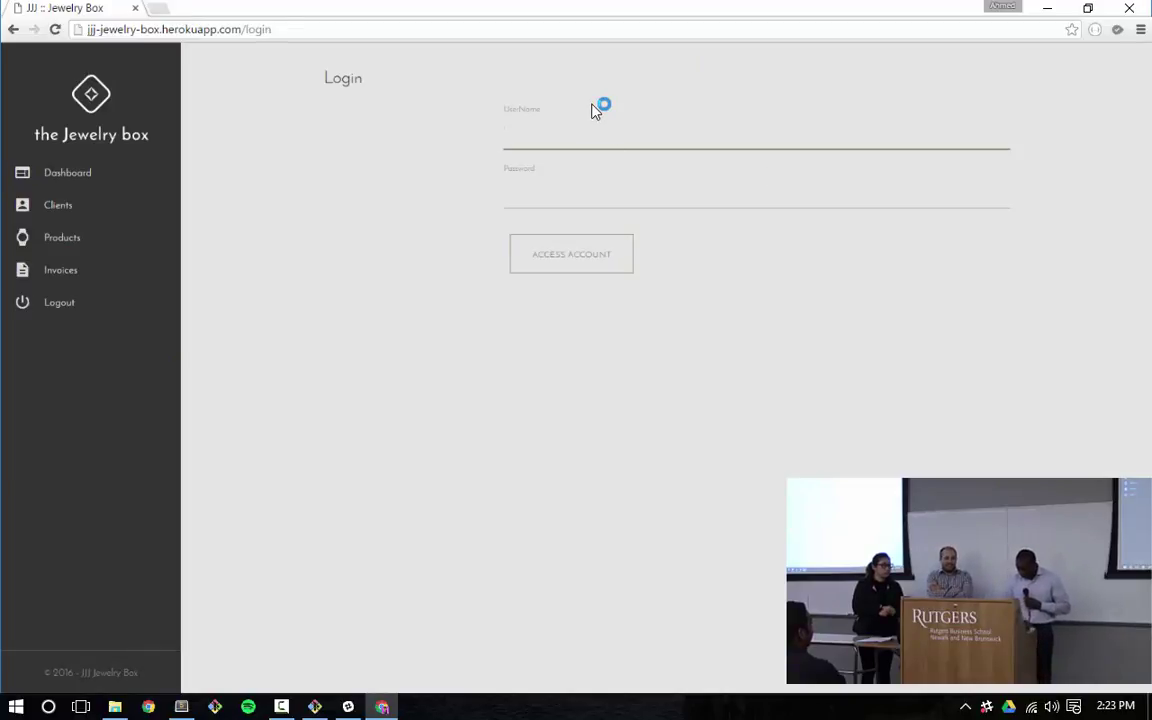
click(596, 110)
text(jasmine)
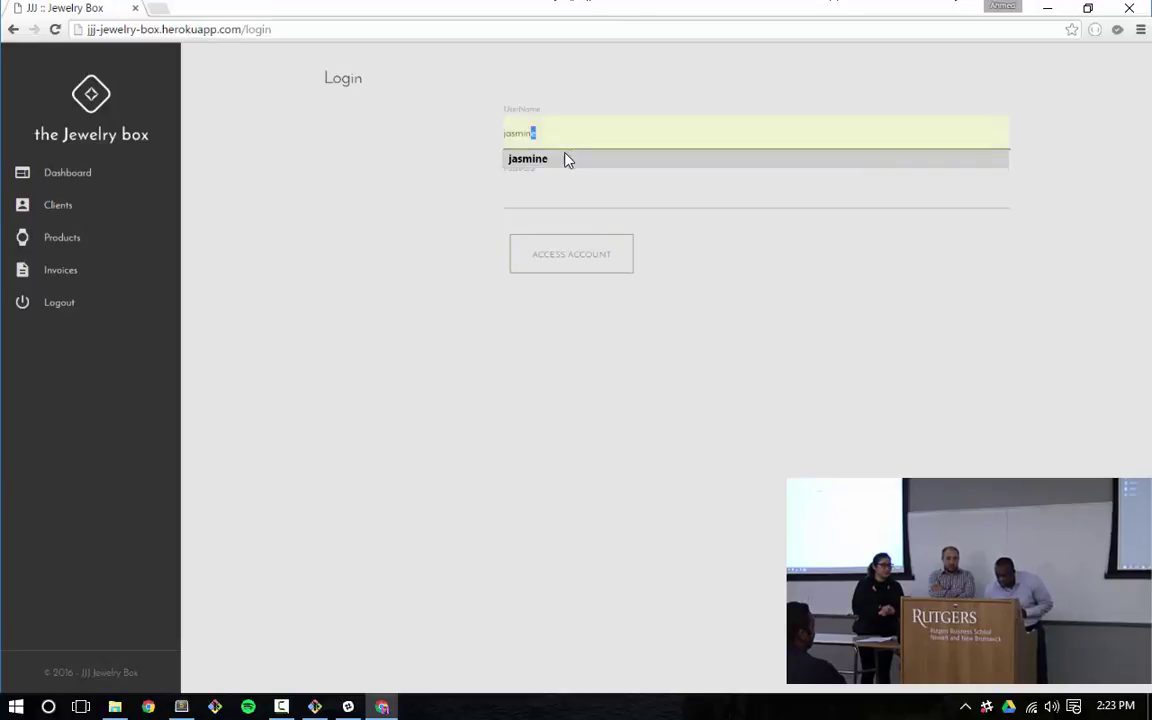
click(567, 160)
click(550, 200)
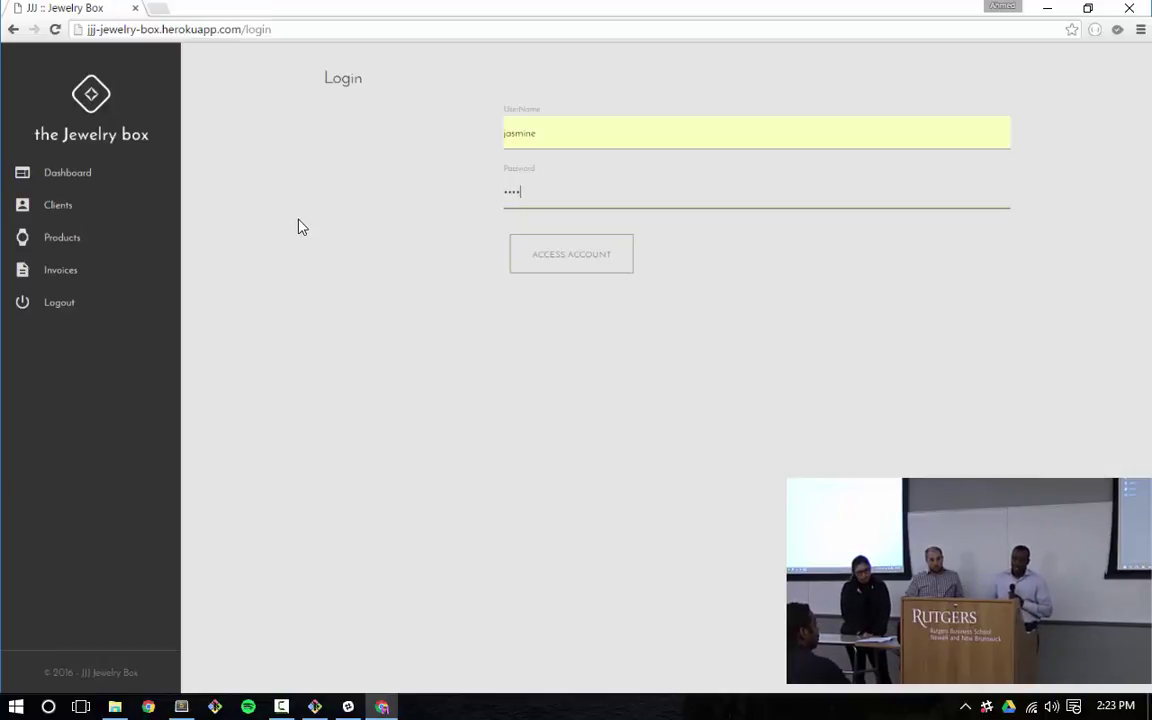
click(572, 258)
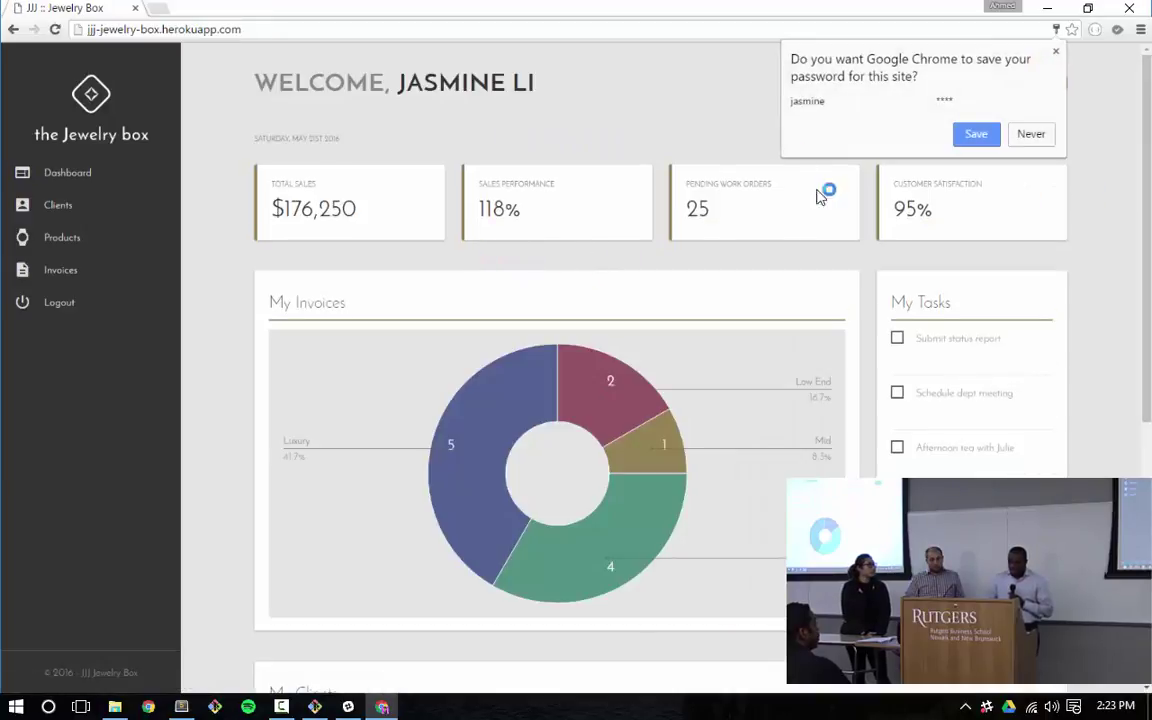
Dismiss the save-password offer, check the donut chart values, and tick Submit status report and Schedule dept meeting
click(560, 106)
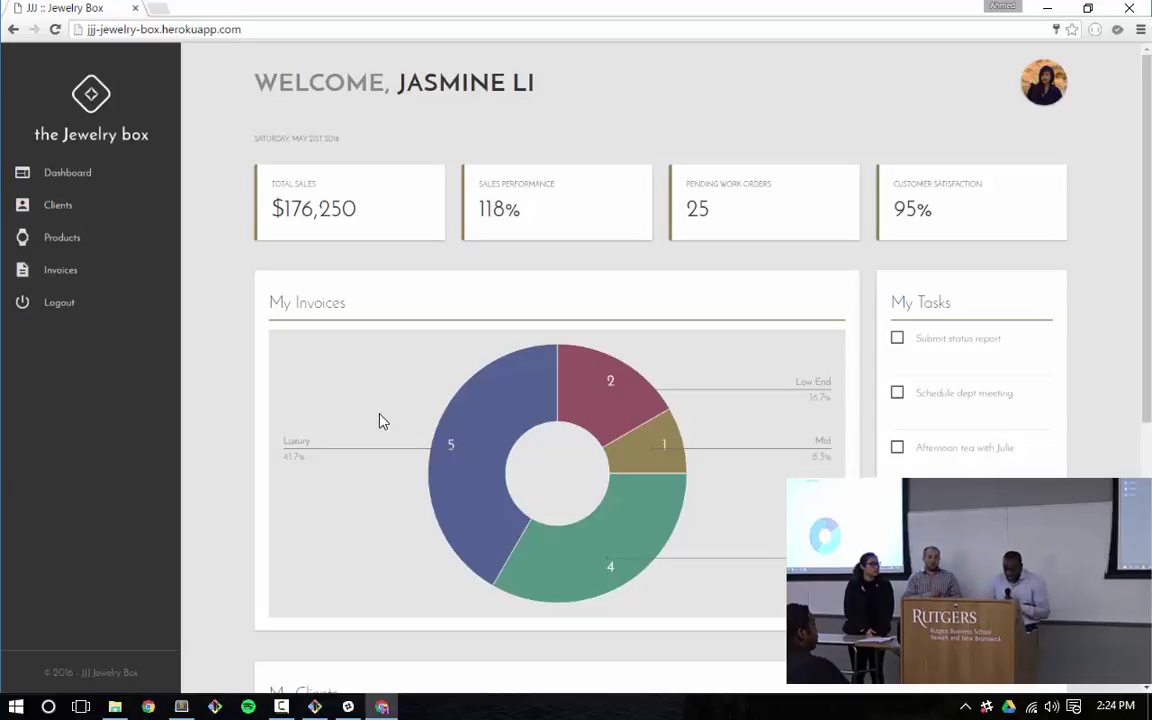
mouse_move(487, 505)
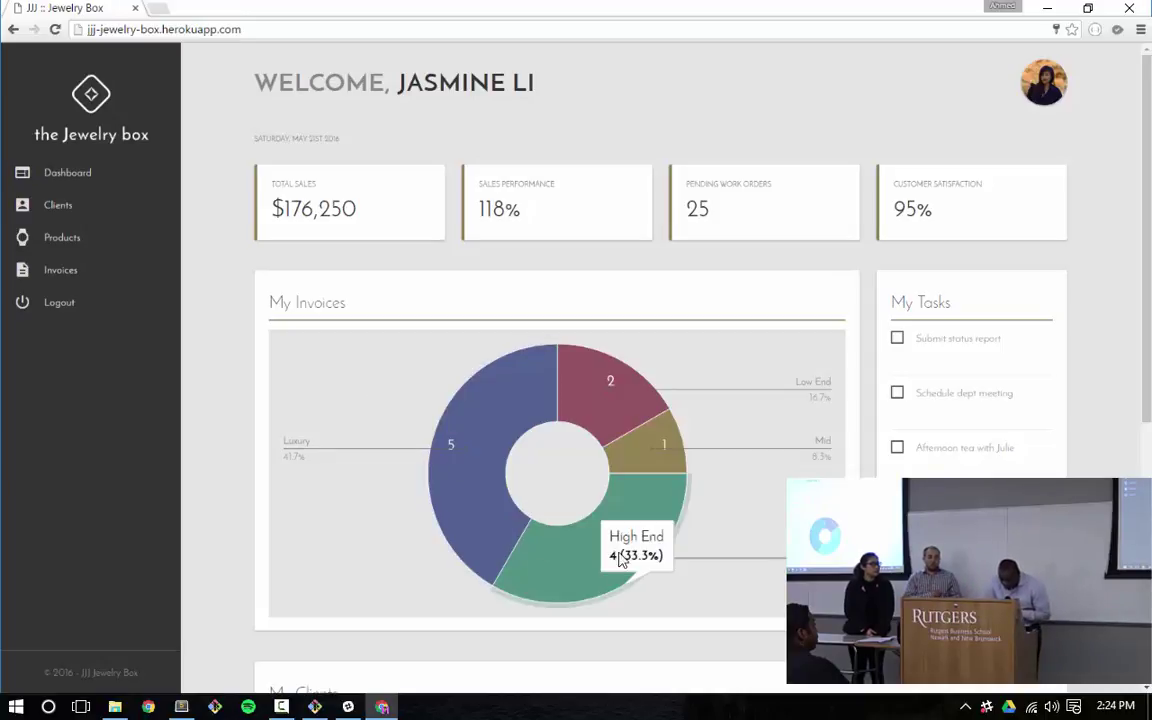
mouse_move(577, 539)
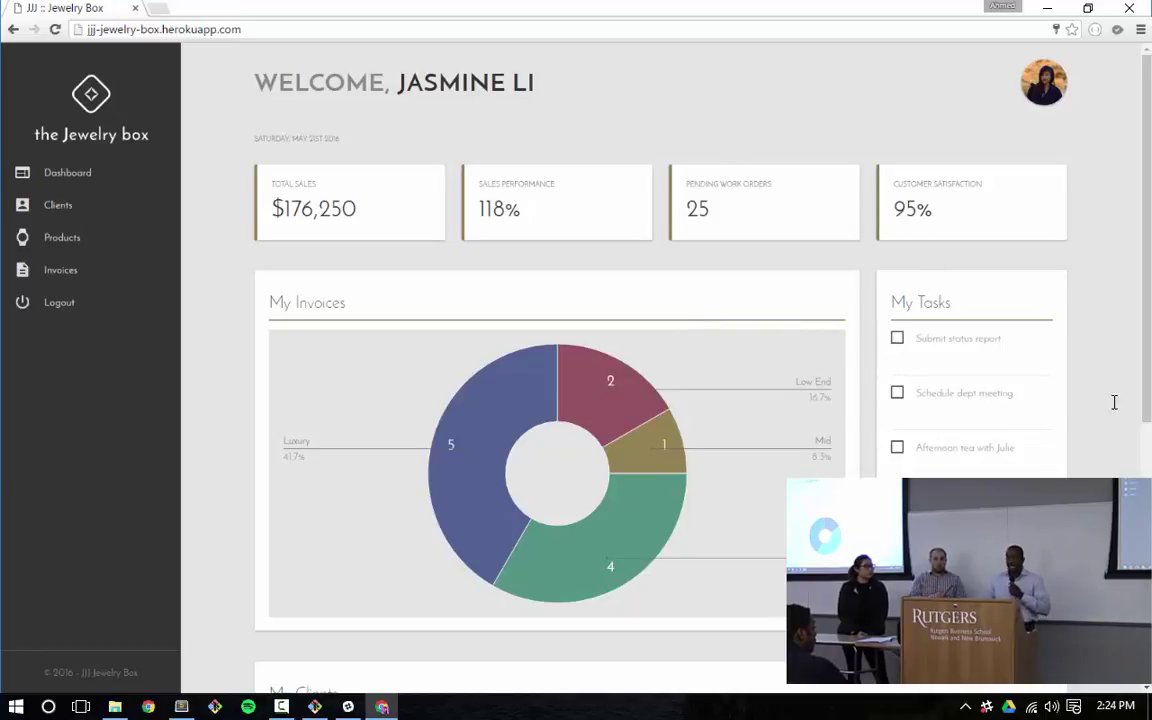
click(897, 338)
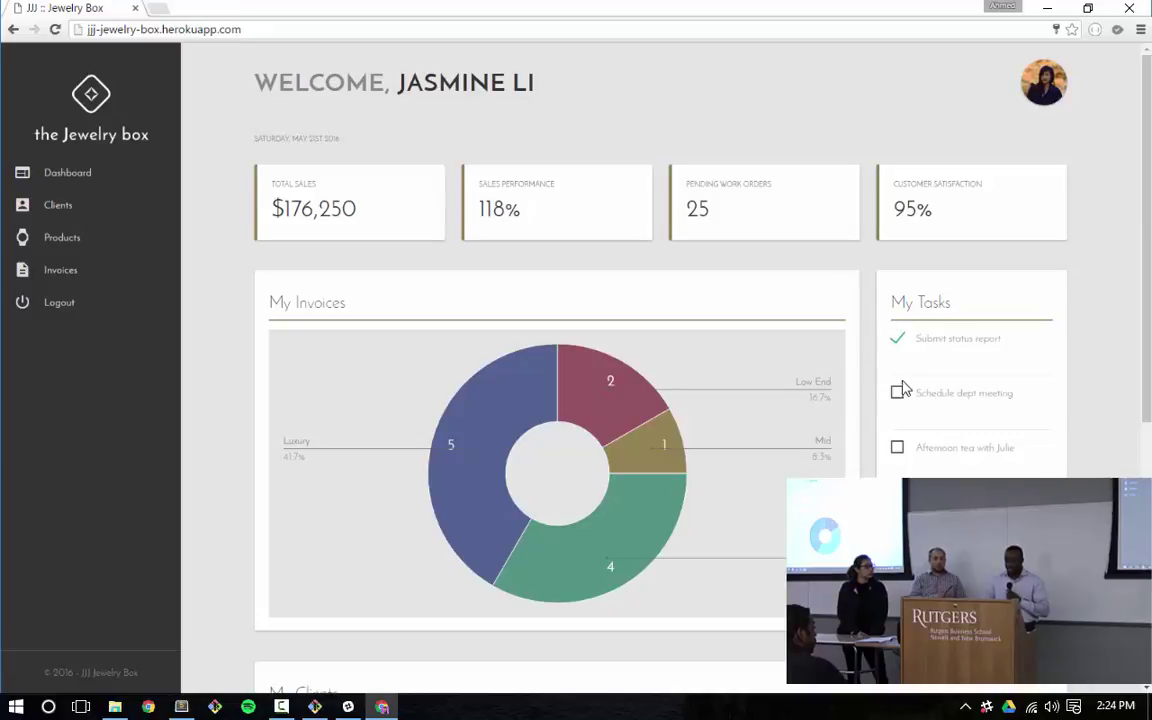
click(898, 392)
Scroll down to the My Clients cards showing each client's last invoice and two favorite rings
scroll(751, 590, down, 5)
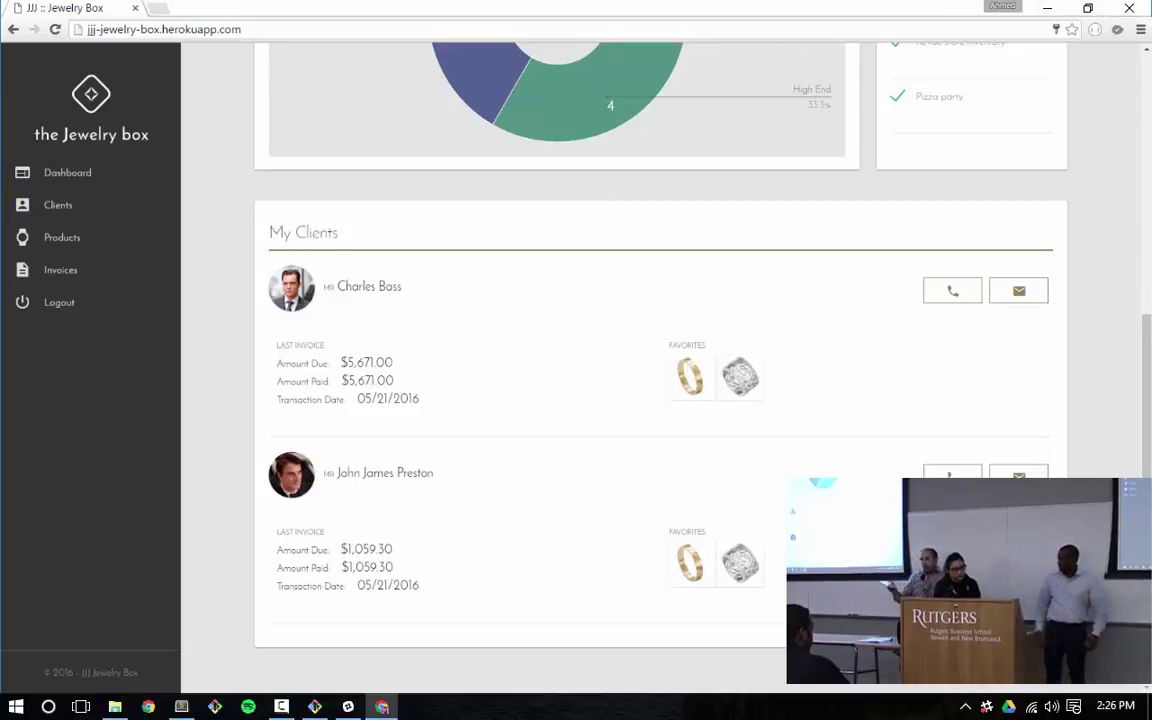
right_click(1135, 422)
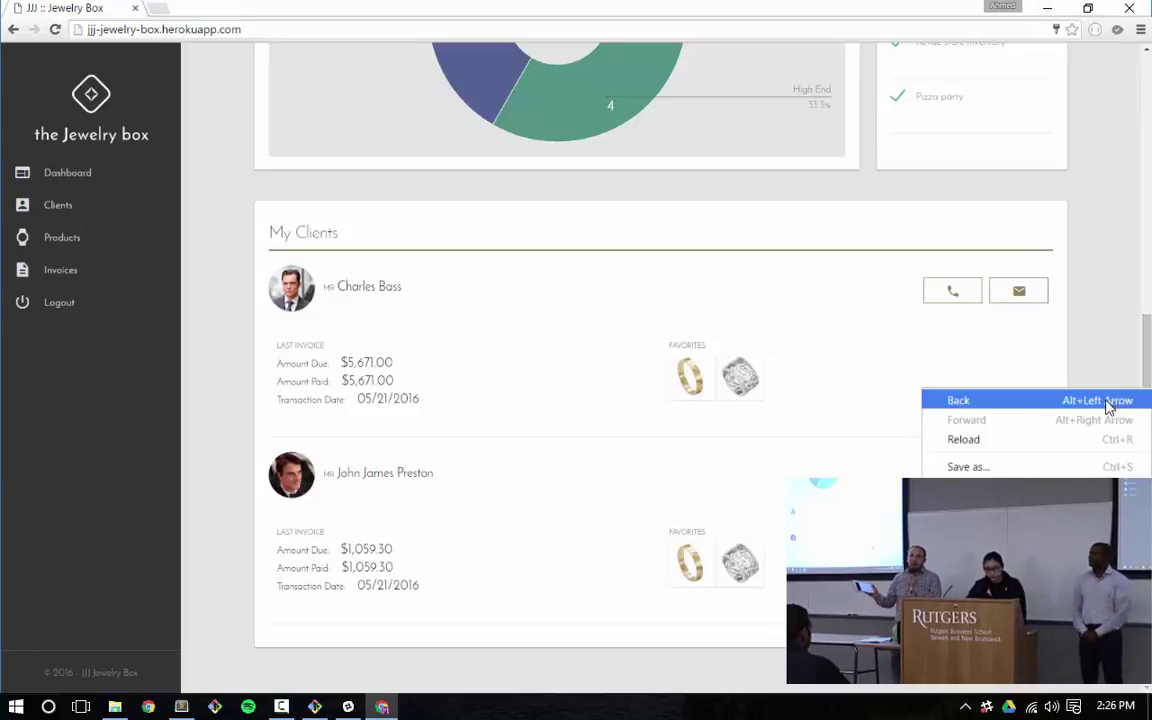
key(Escape)
key(F12)
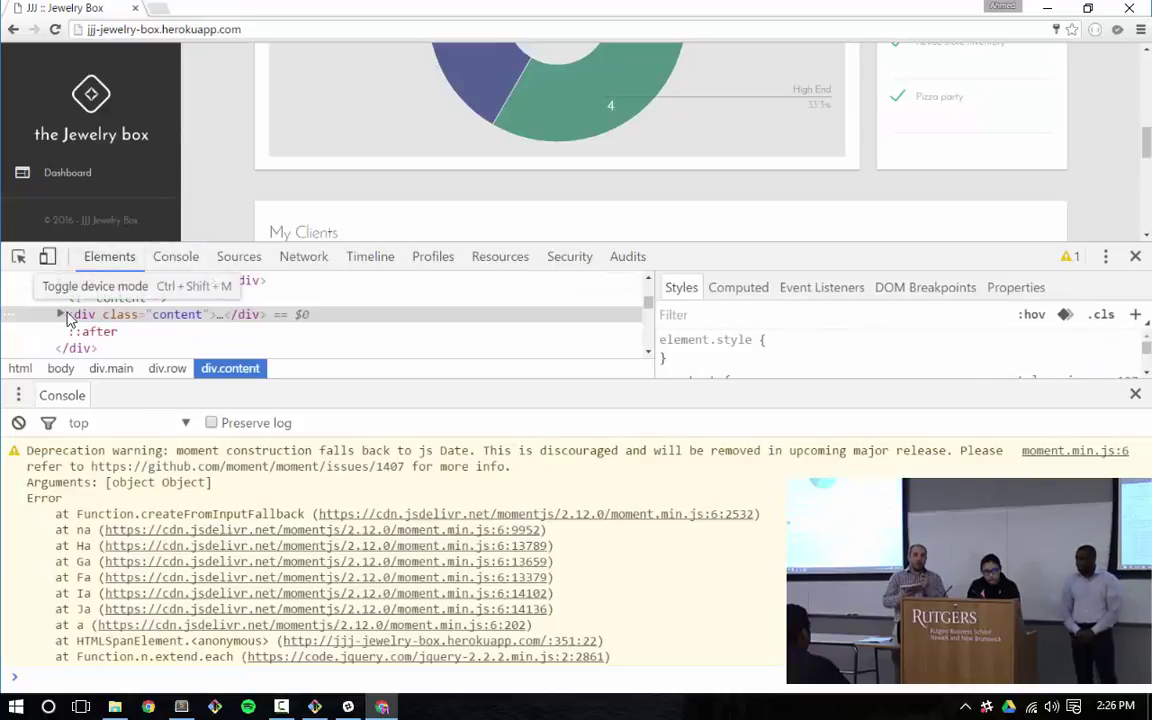
click(47, 256)
click(468, 57)
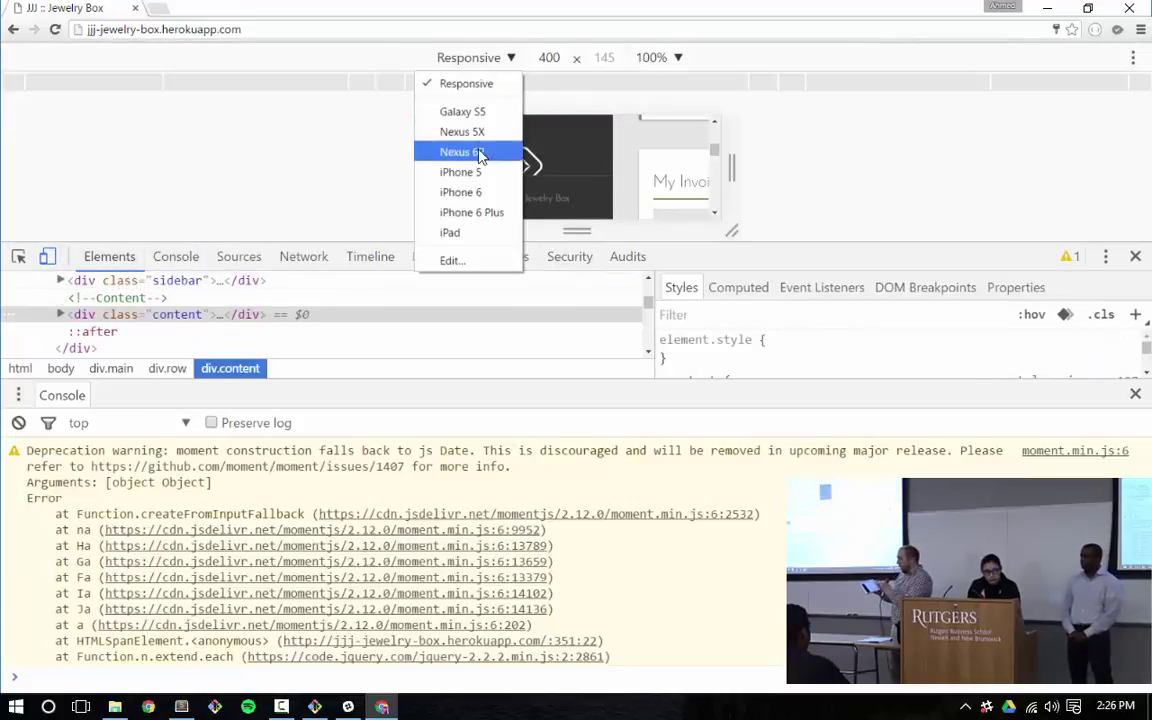
click(452, 231)
click(703, 57)
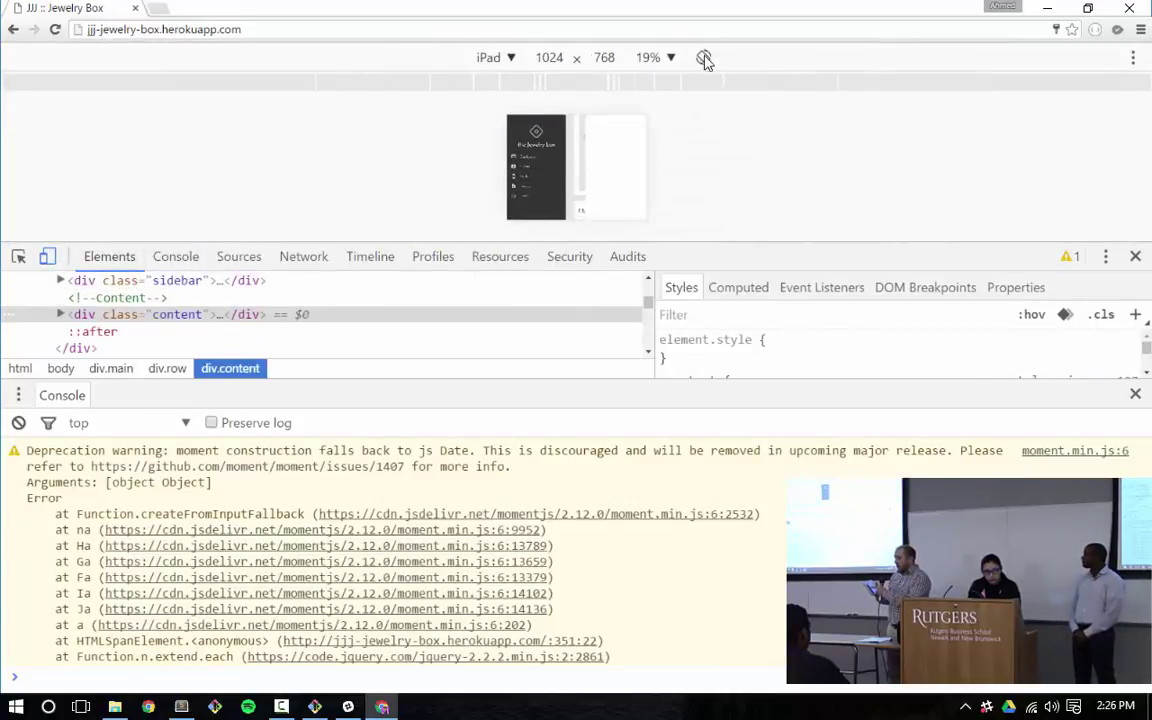
key(F12)
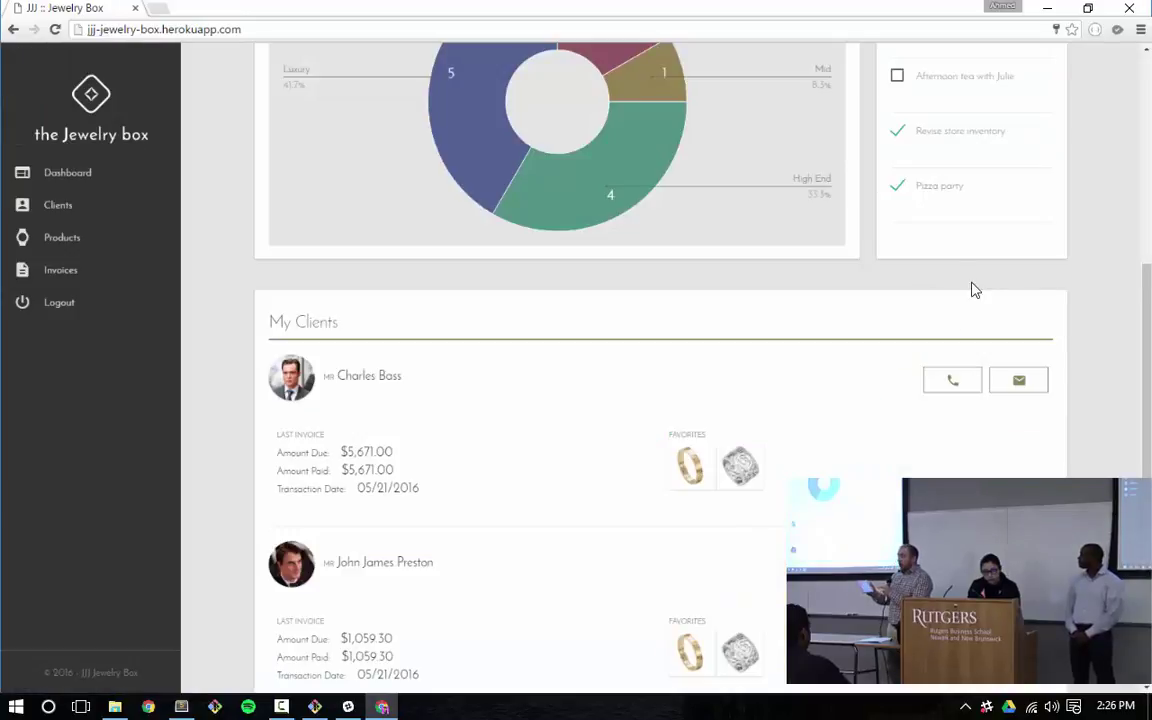
right_click(1085, 284)
click(964, 470)
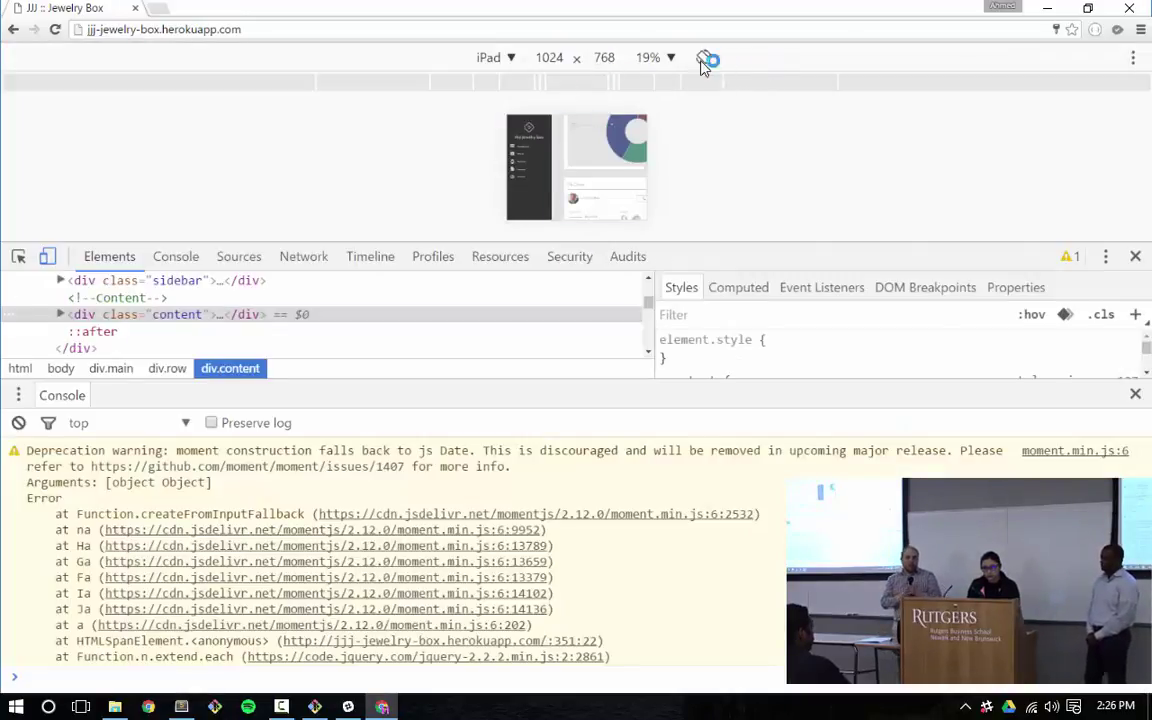
drag(1068, 237, 950, 502)
click(650, 57)
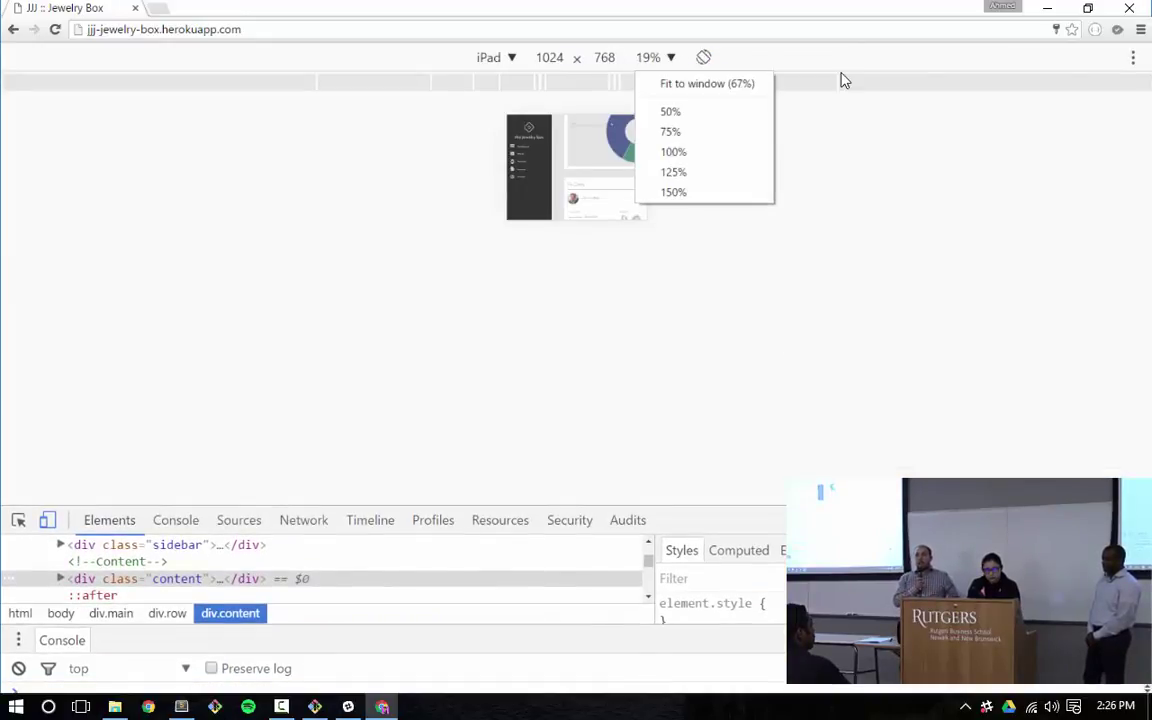
click(705, 85)
click(648, 57)
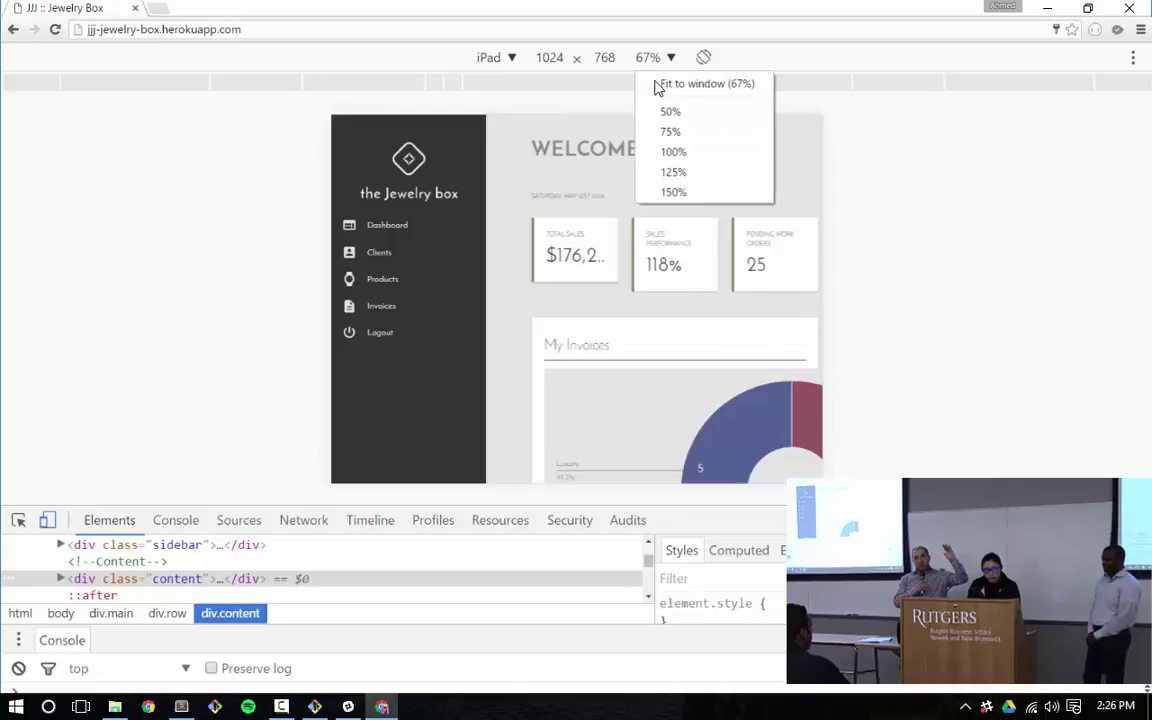
click(680, 151)
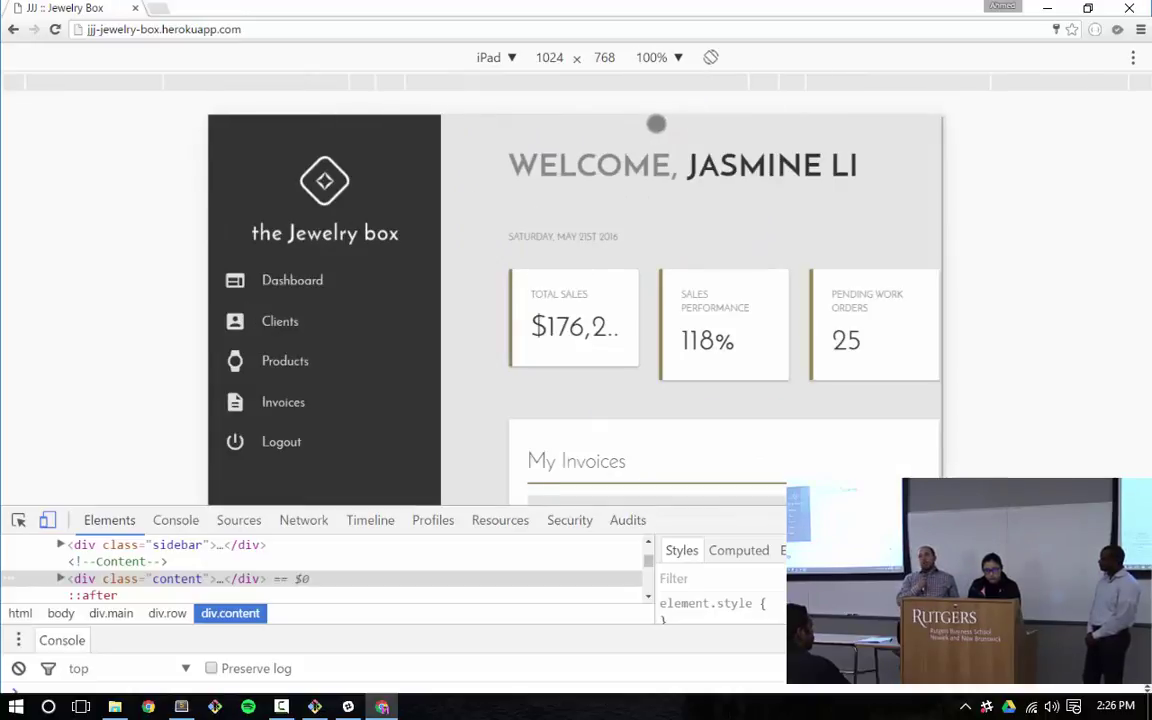
click(652, 57)
click(668, 112)
click(648, 57)
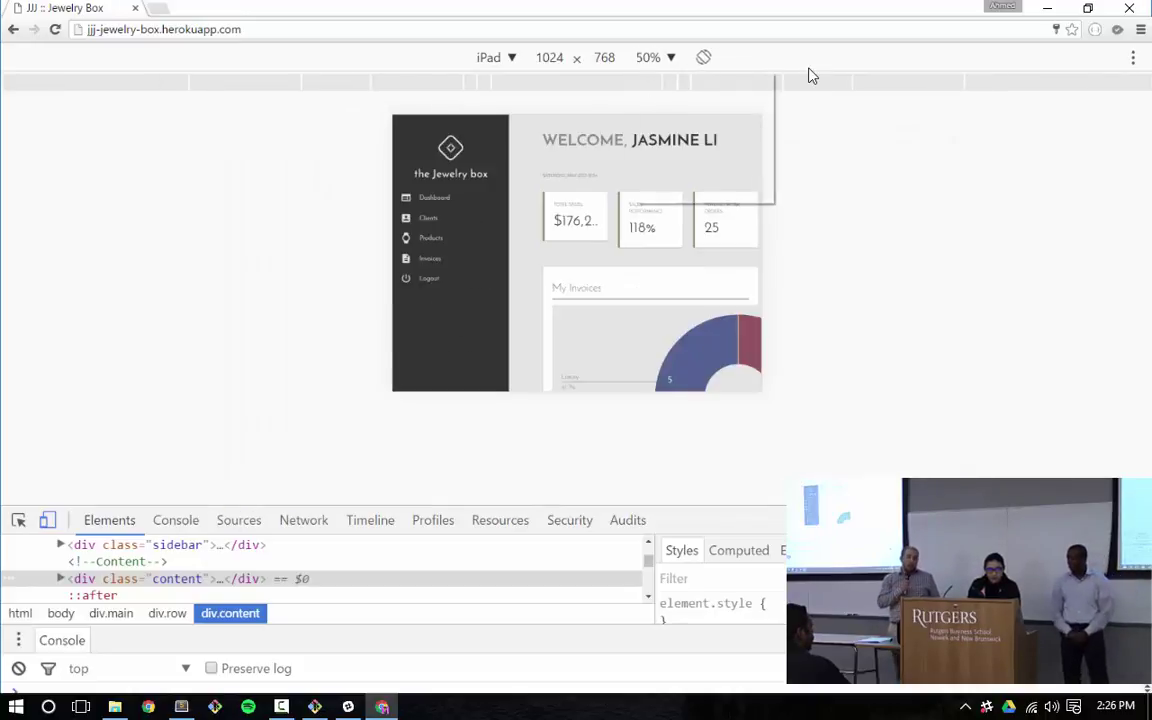
click(700, 83)
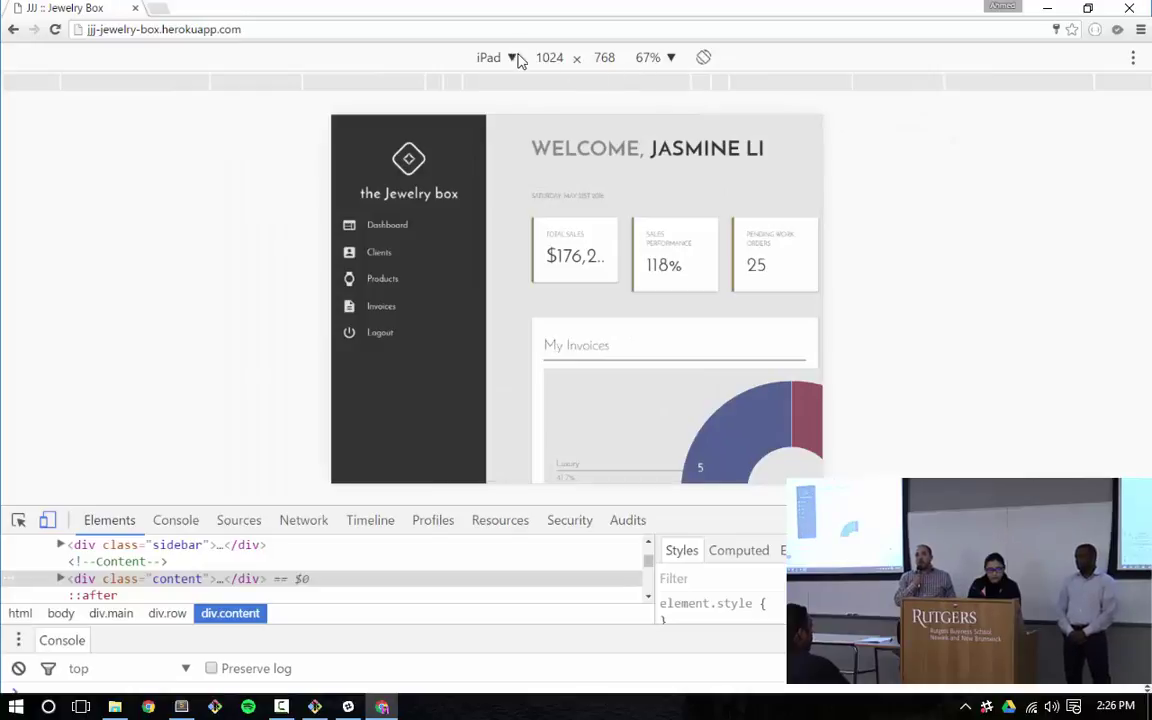
click(703, 57)
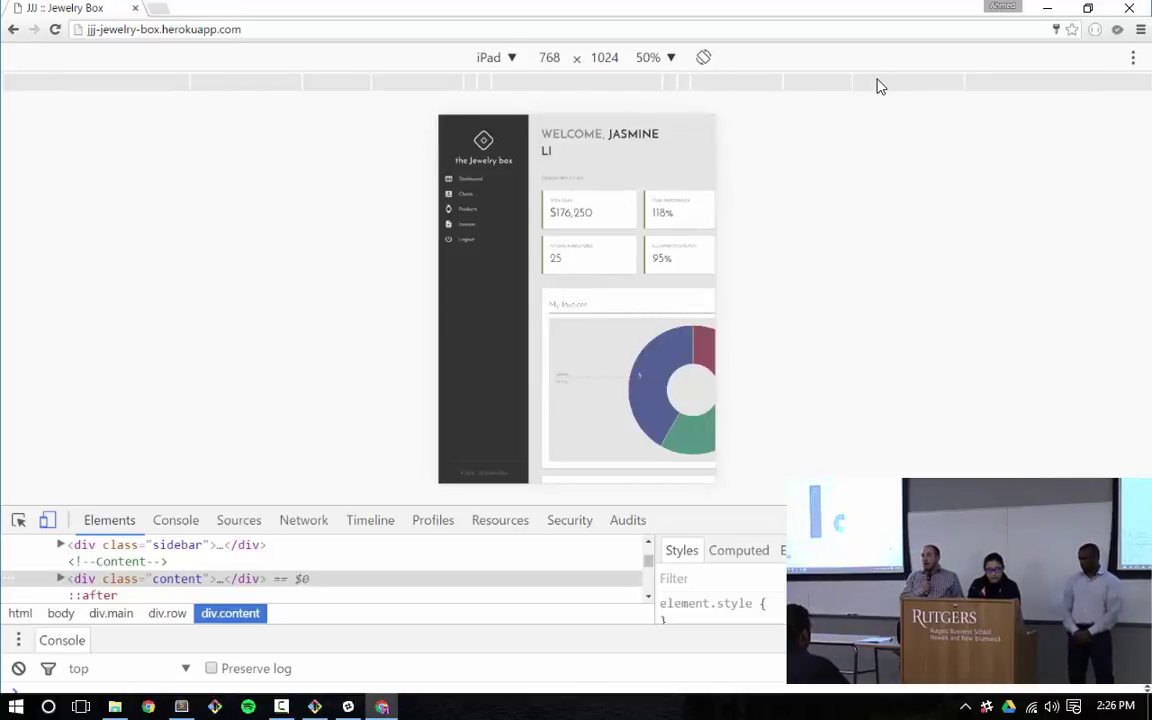
click(703, 57)
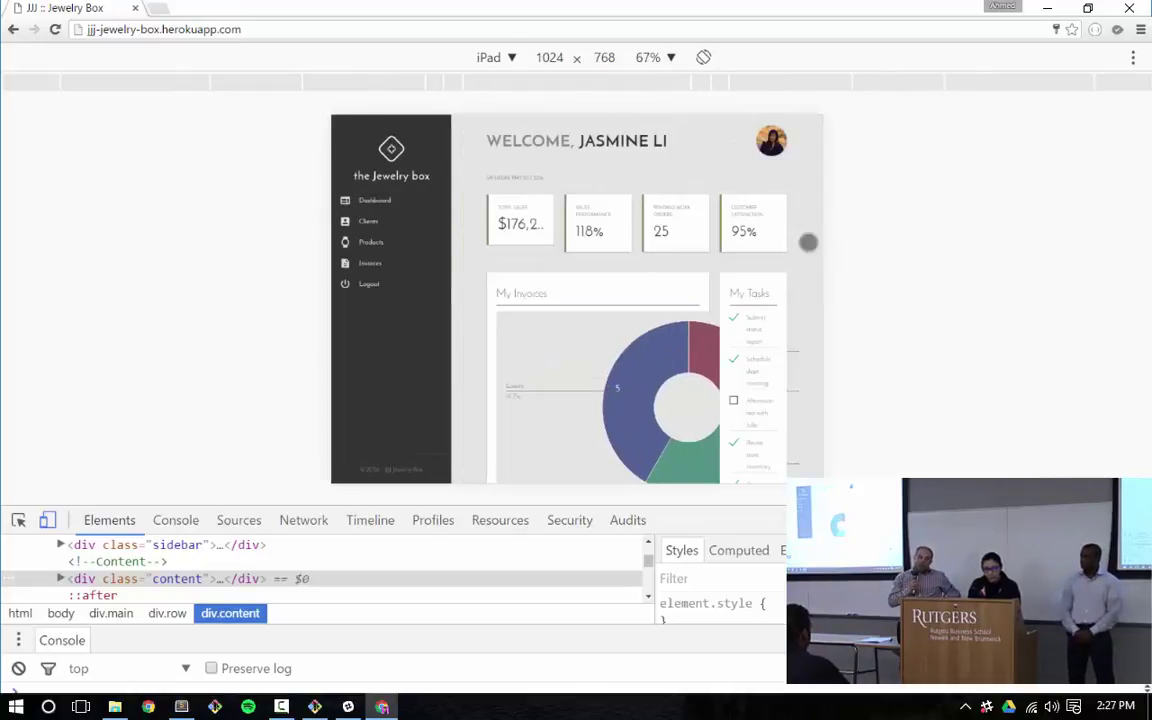
scroll(795, 250, down, 5)
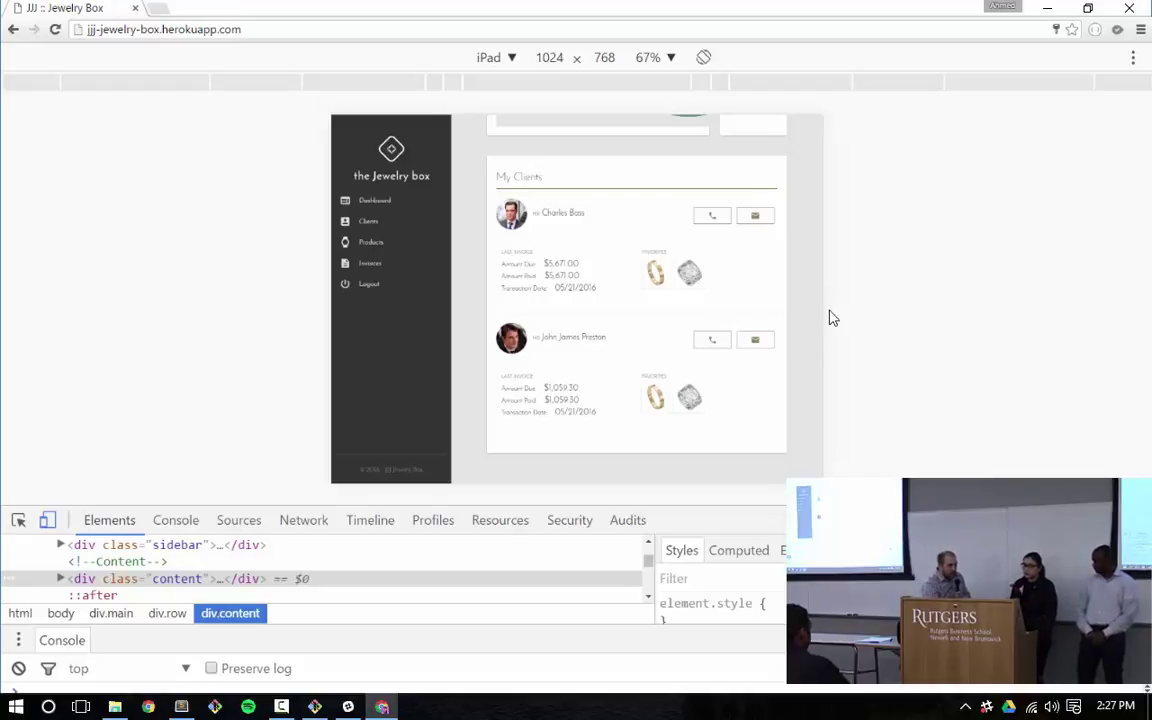
Close the iPad emulation and scroll back to the top of the full-width dashboard
key(F12)
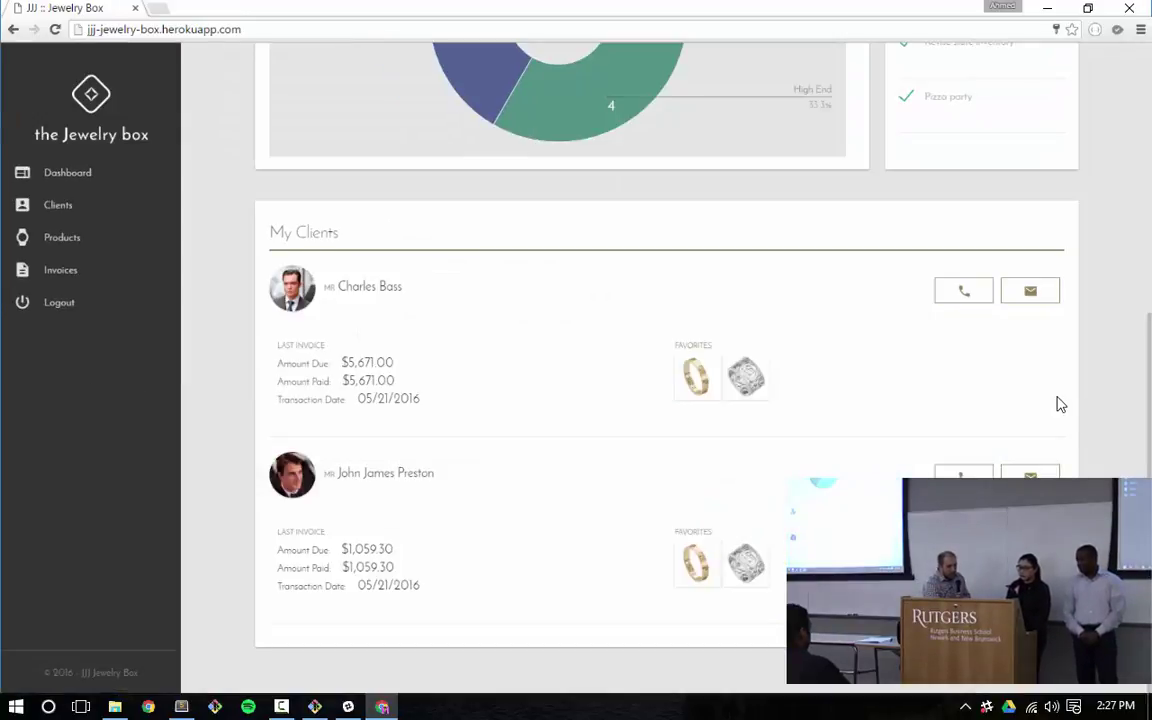
scroll(1054, 388, up, 5)
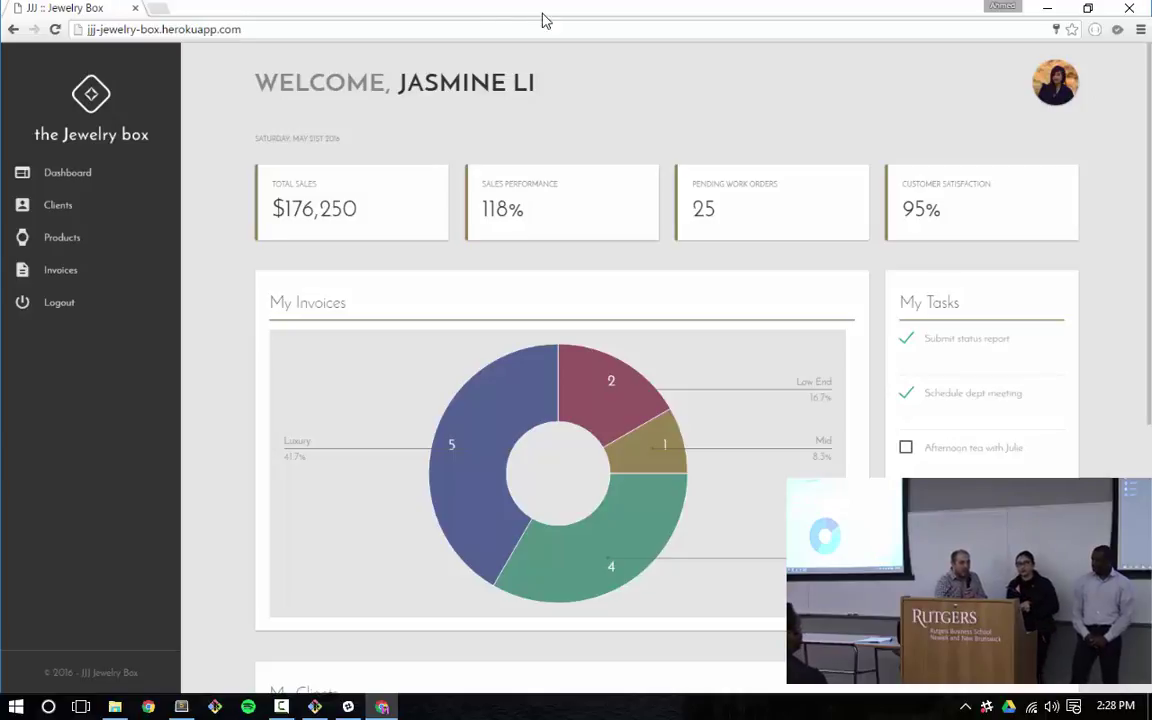
Open All Invoices and expand invoice 20, showing one Rolex Oyster Perpetual Day-Date 40 at 4000
click(68, 264)
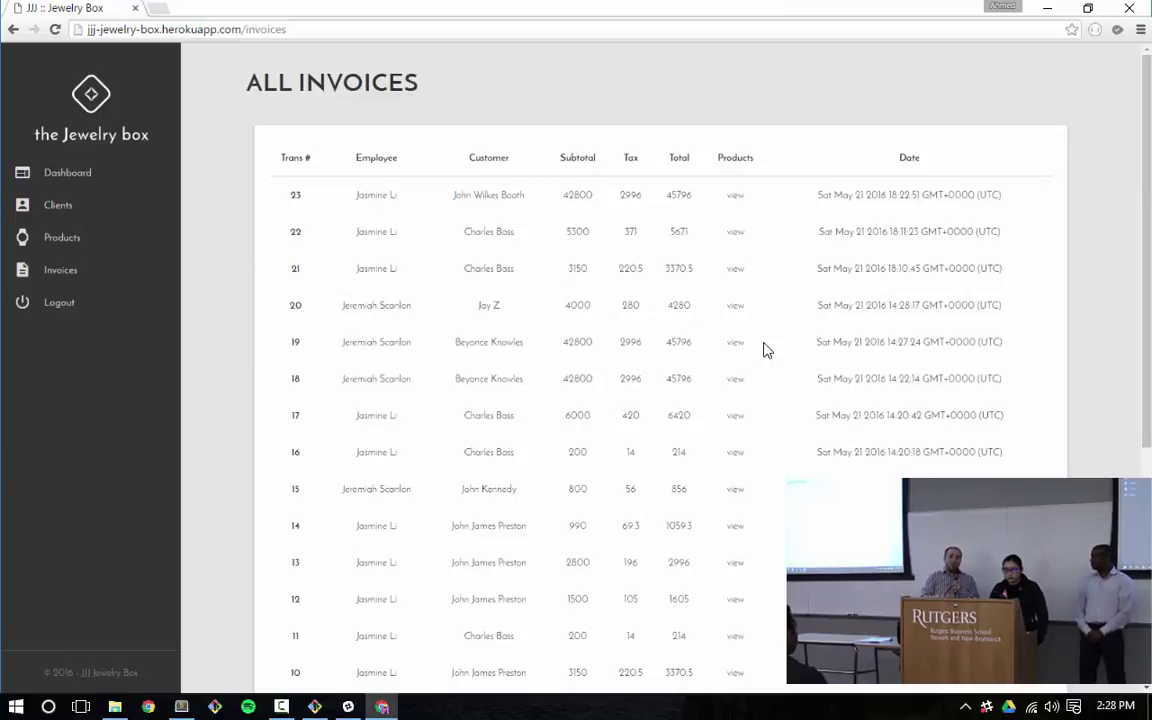
click(890, 308)
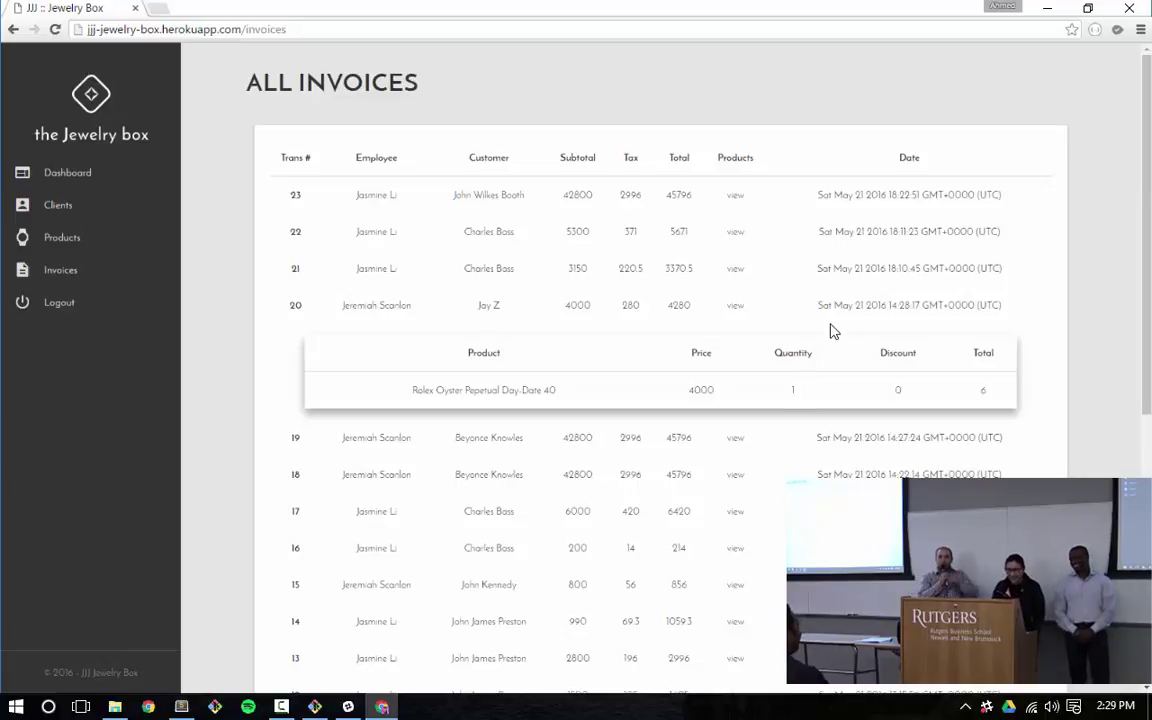
Return to the dashboard and view the My Invoices chart's Luxury share of 41.7%
click(92, 172)
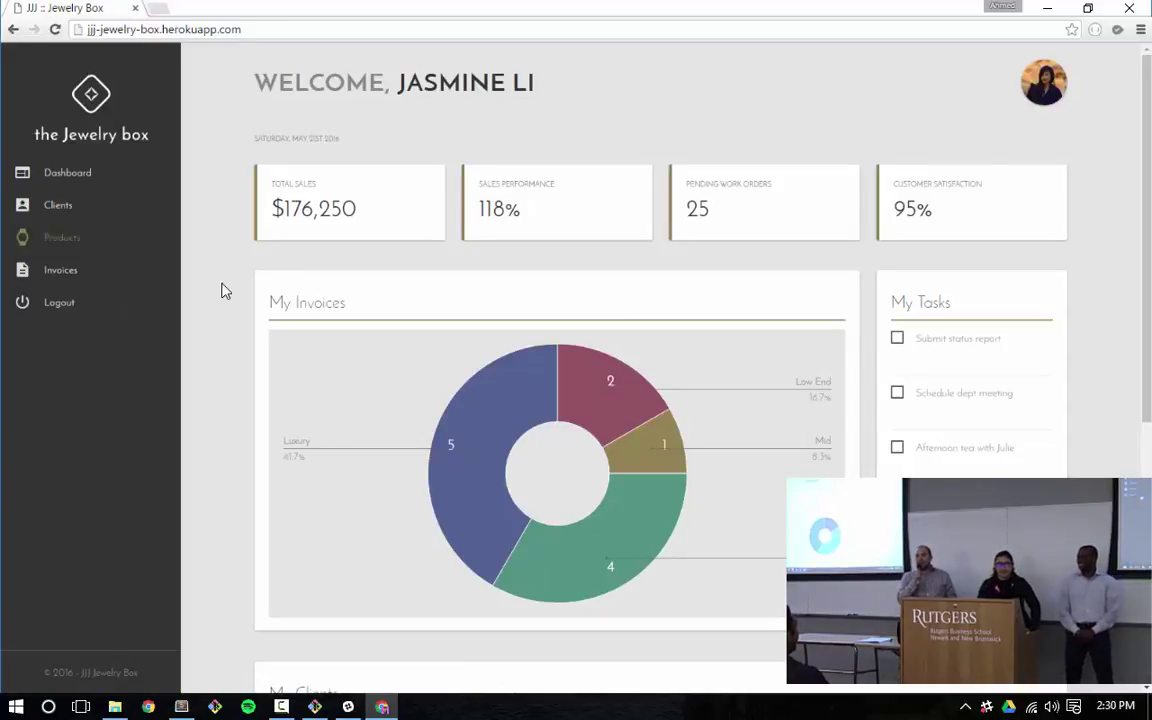
mouse_move(727, 437)
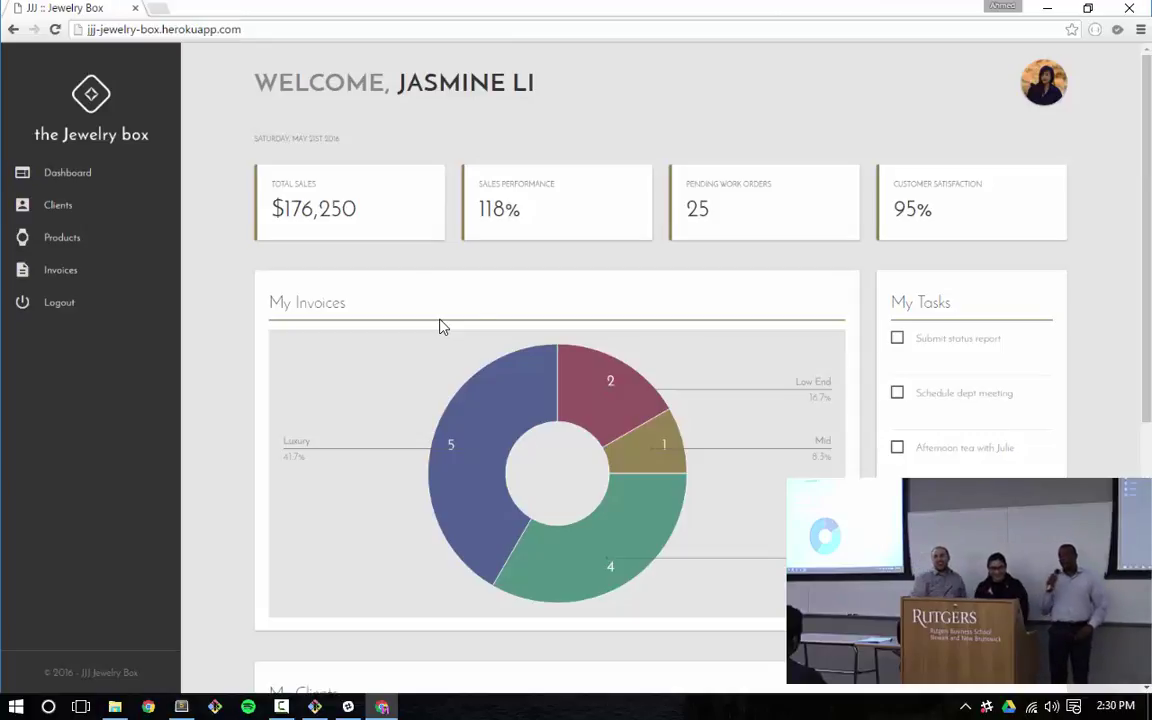
Scroll down to the two My Clients cards with paid last invoices of $5,671.00 and $1,059.30
scroll(790, 195, down, 5)
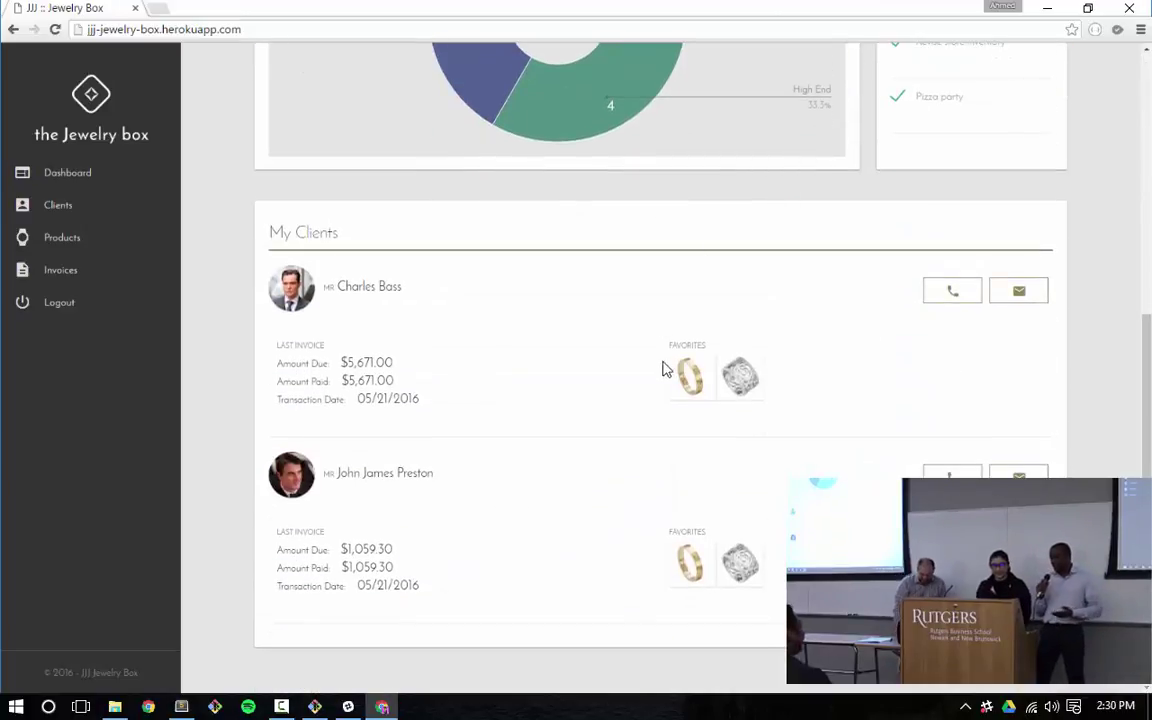